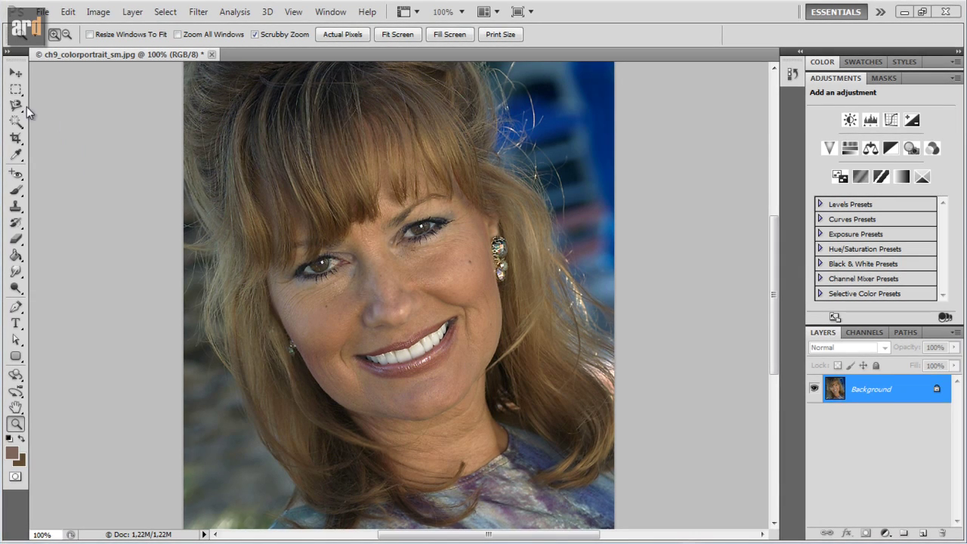
Outline the woman's face and neck with a closed Polygonal Lasso selection
drag(15, 105, 59, 124)
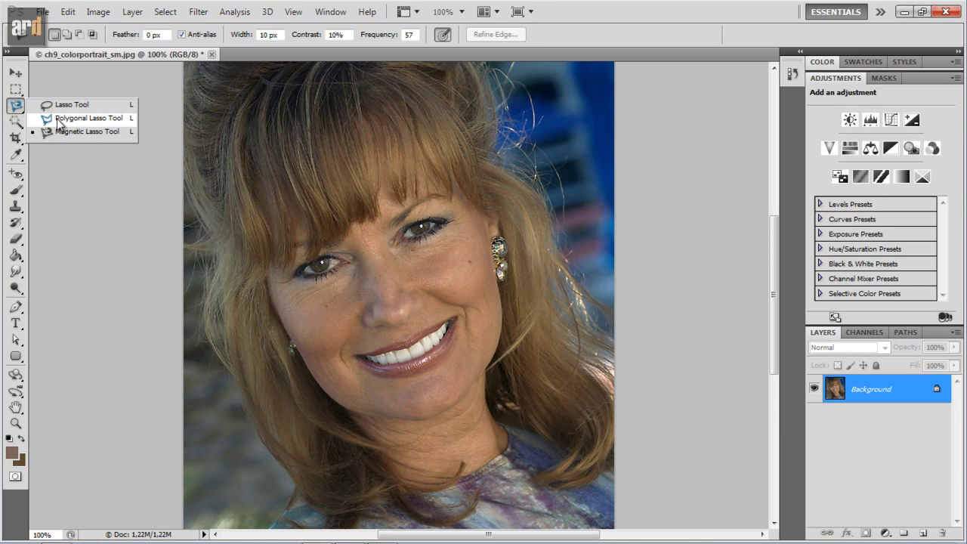
click(58, 122)
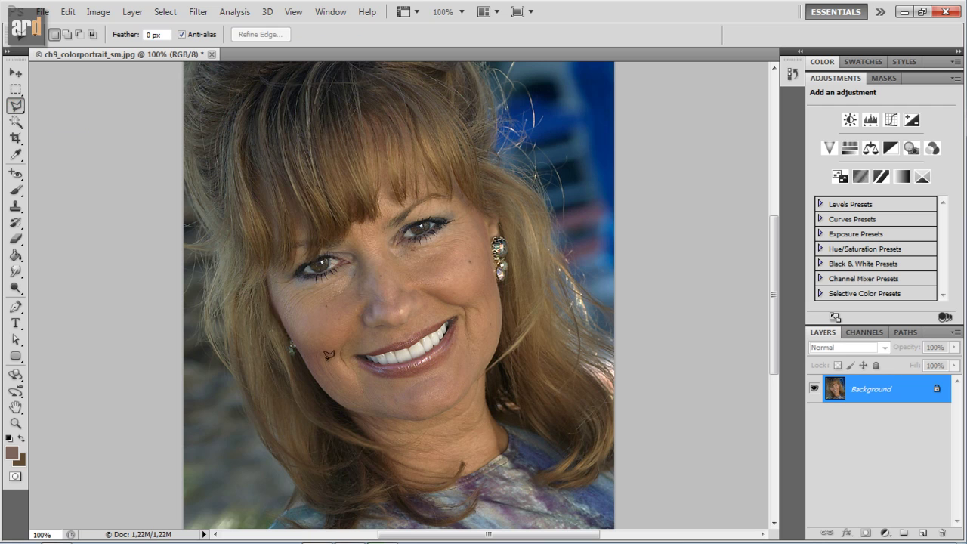
click(398, 496)
click(291, 346)
click(252, 269)
click(291, 207)
click(467, 177)
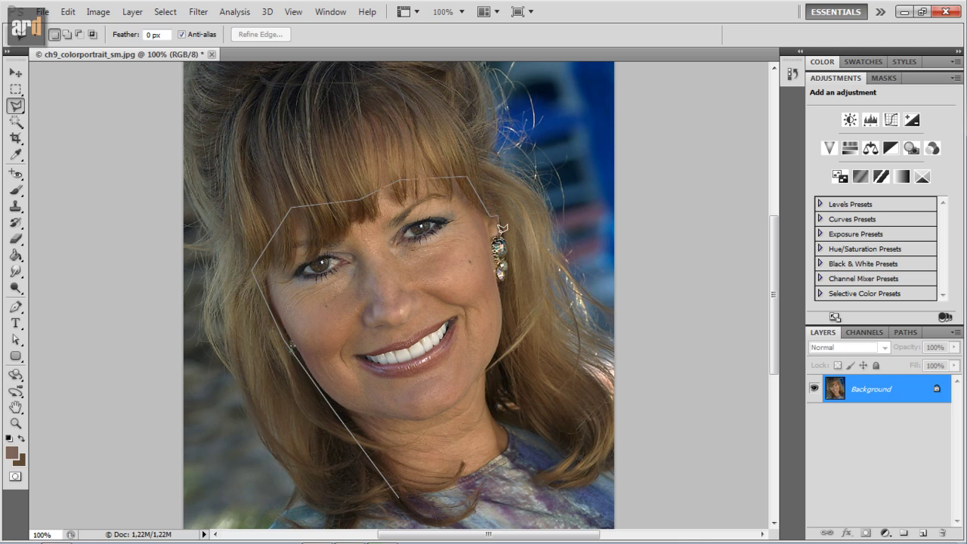
click(507, 316)
click(496, 406)
click(513, 438)
click(399, 495)
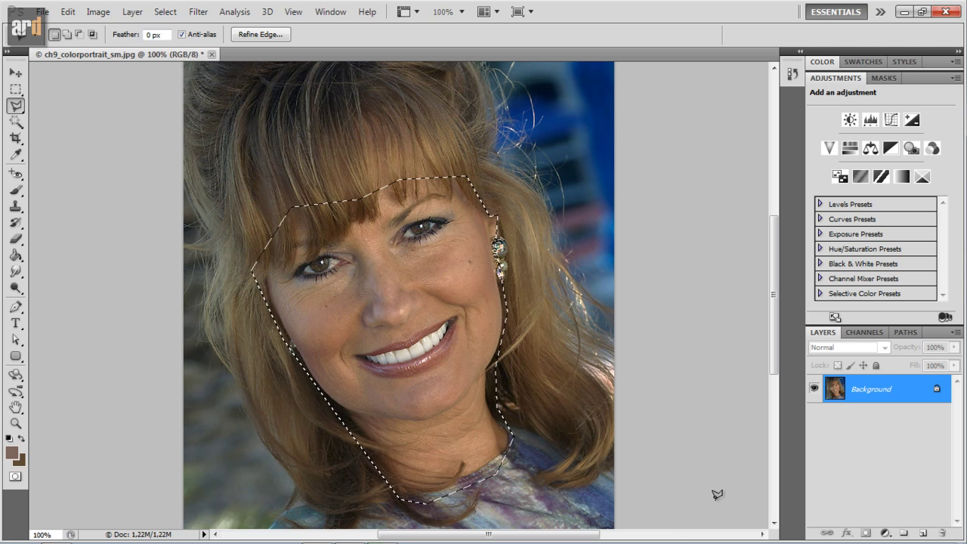
Refine the selection with Color Range, sampling several cheek skin tones at Fuzziness 45
click(166, 12)
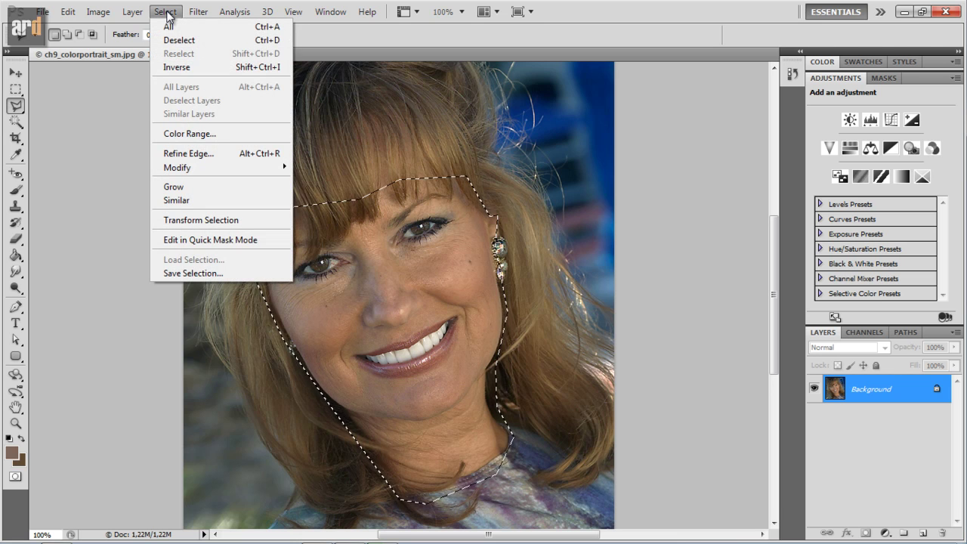
click(217, 136)
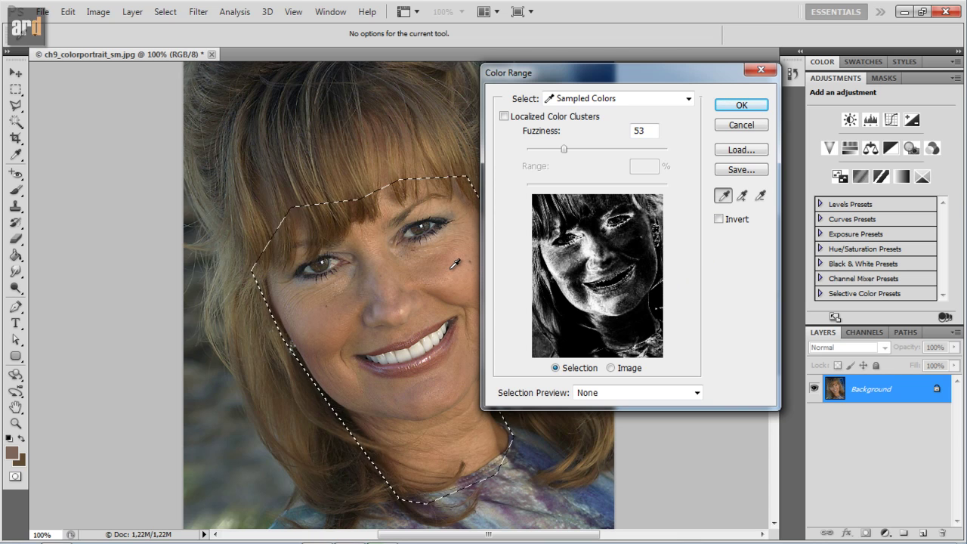
click(456, 264)
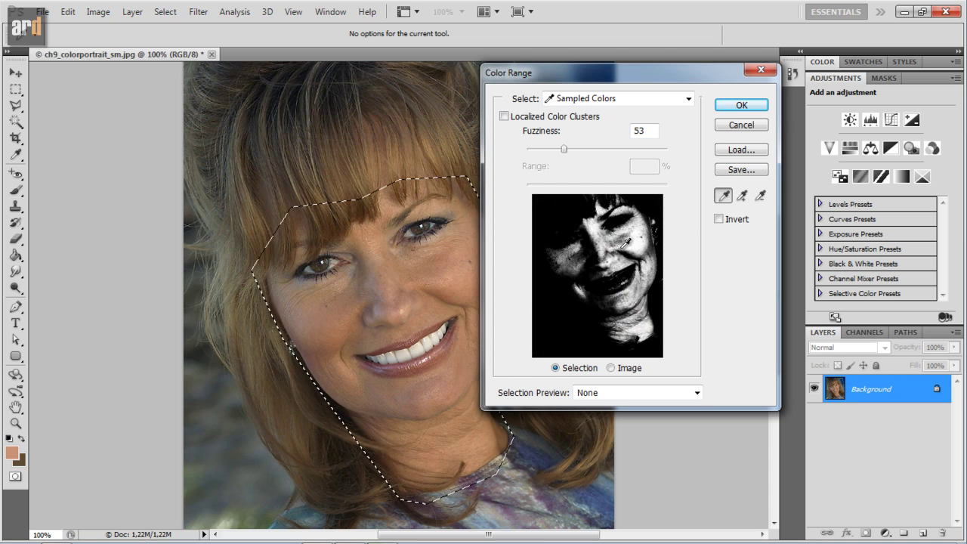
click(580, 259)
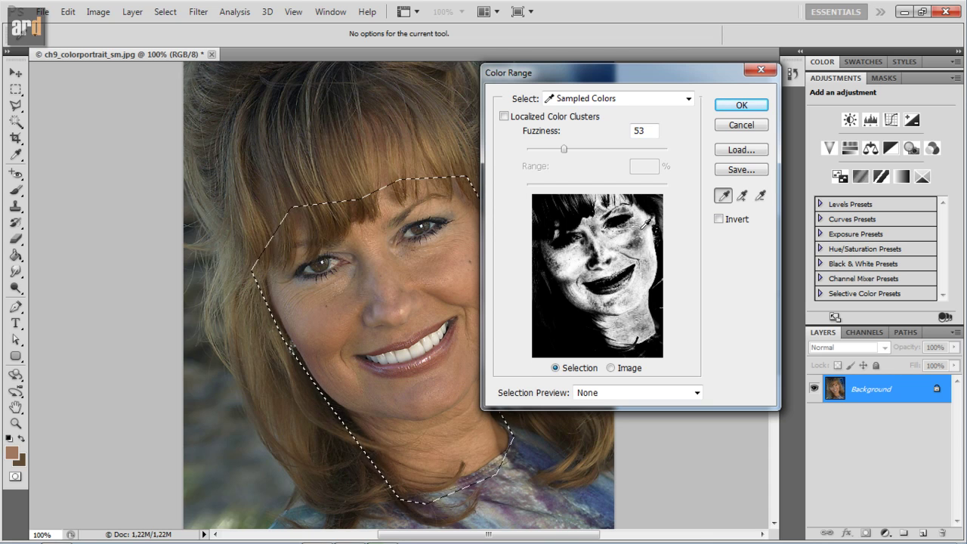
click(743, 196)
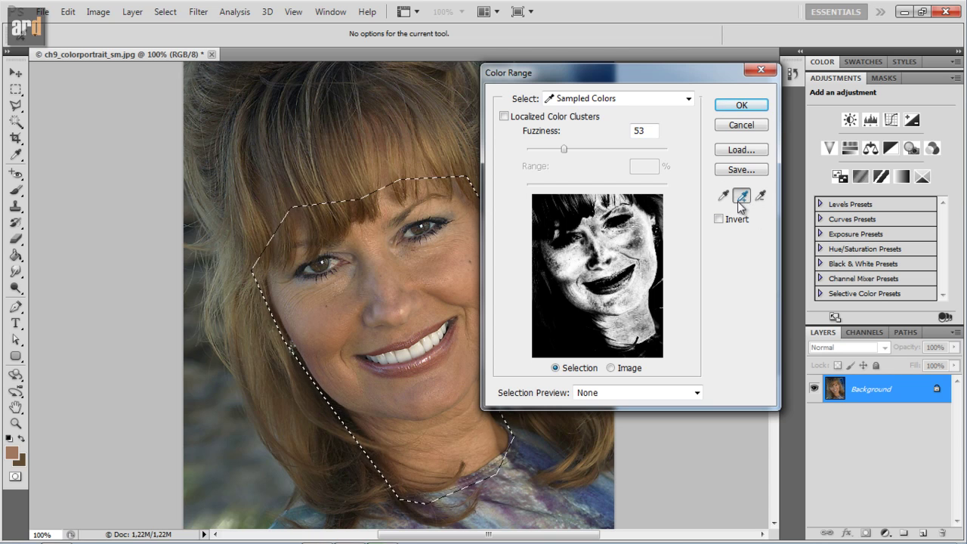
click(569, 269)
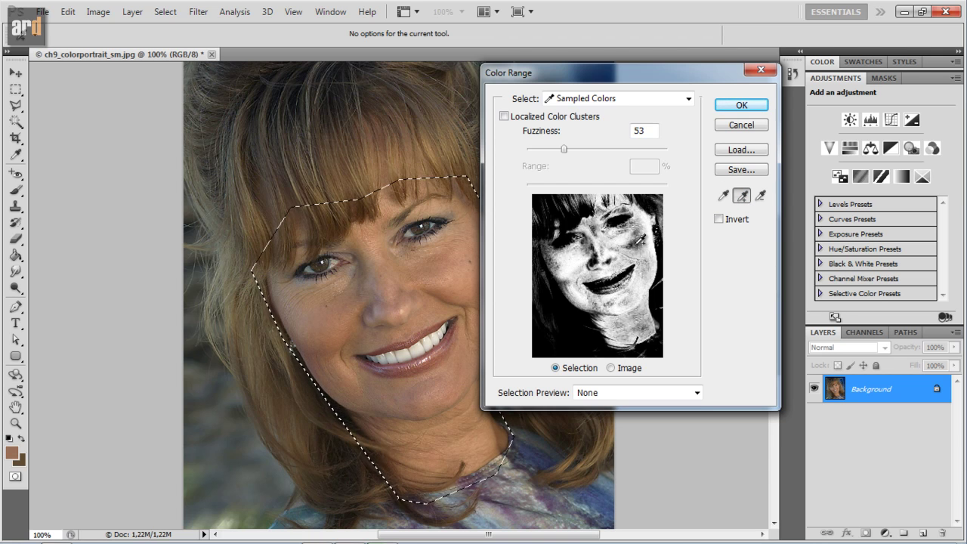
click(636, 242)
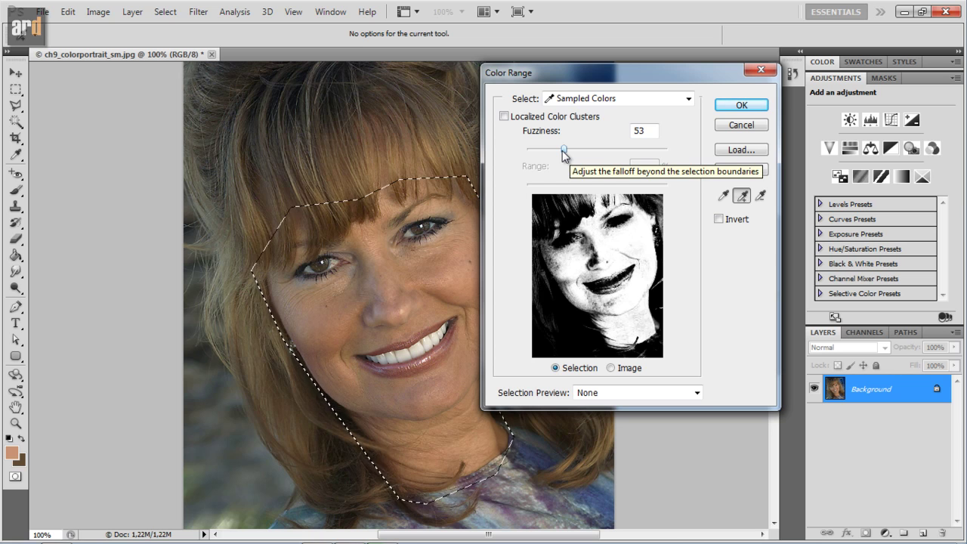
drag(563, 151, 560, 149)
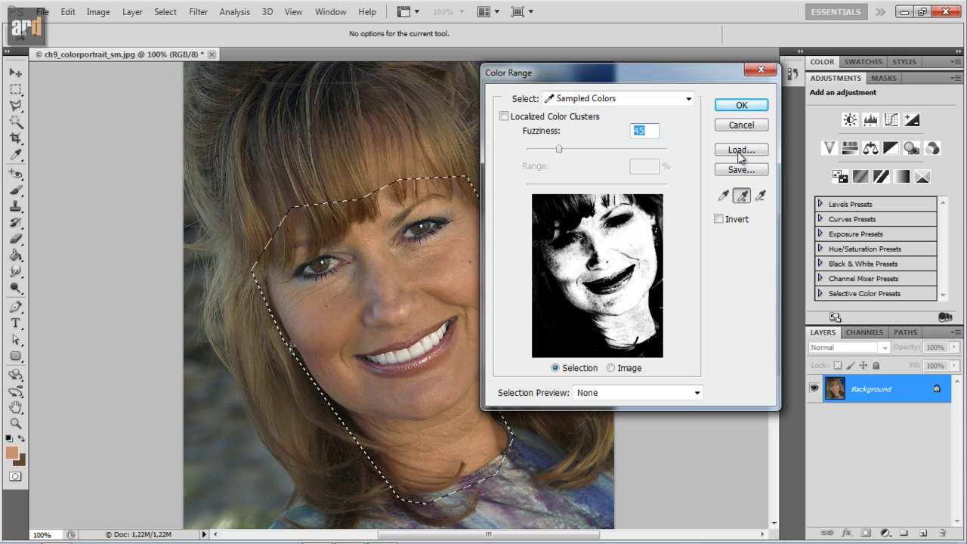
click(741, 105)
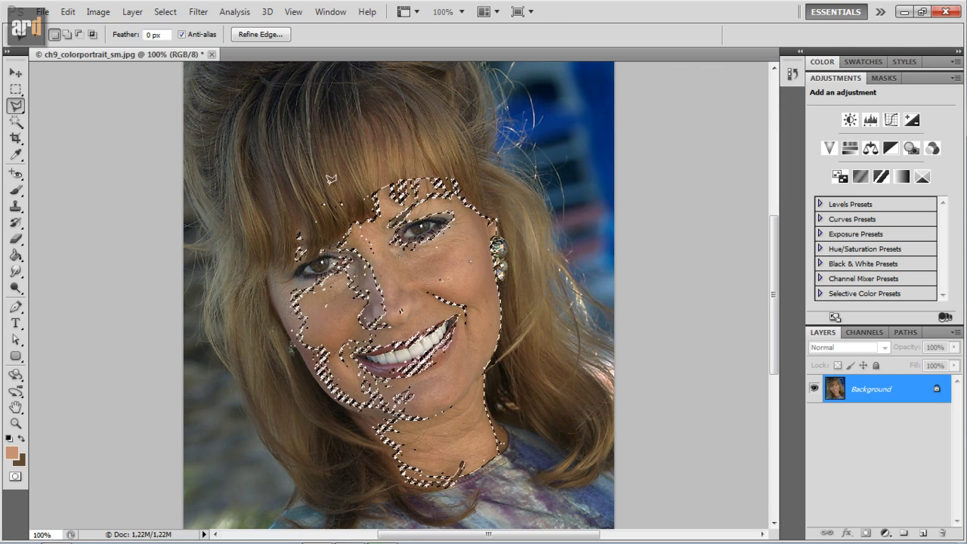
Save the skin selection as channel 'piel' and display it in the Channels panel
click(168, 13)
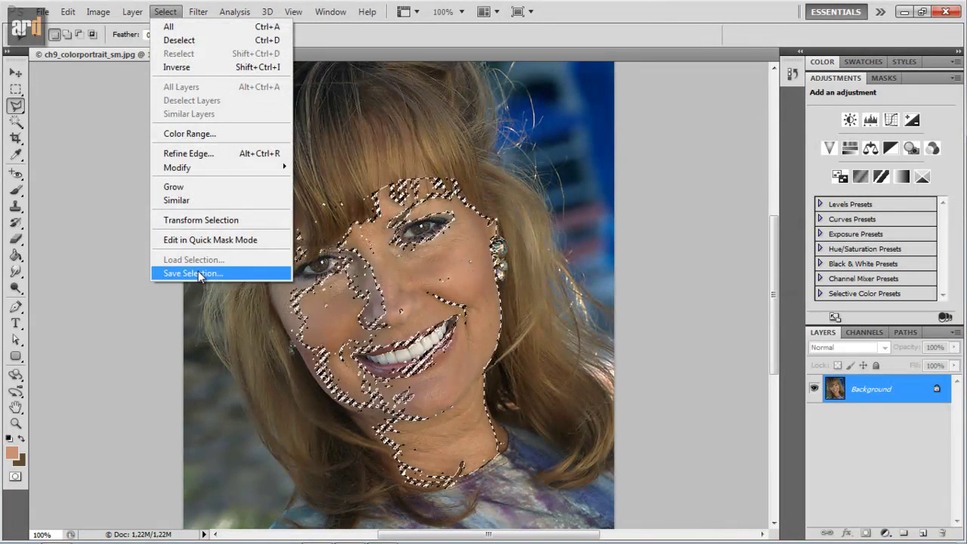
click(198, 272)
text(piel)
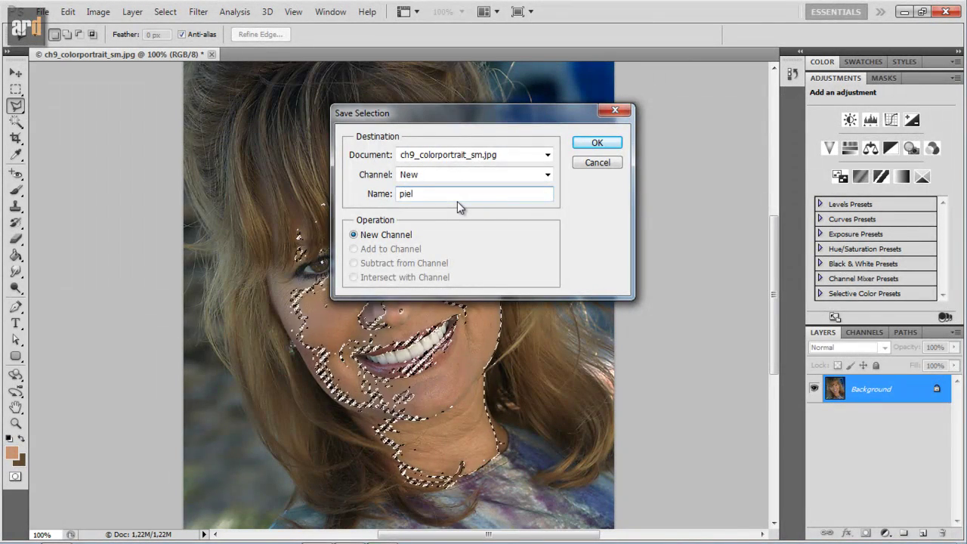
key(Return)
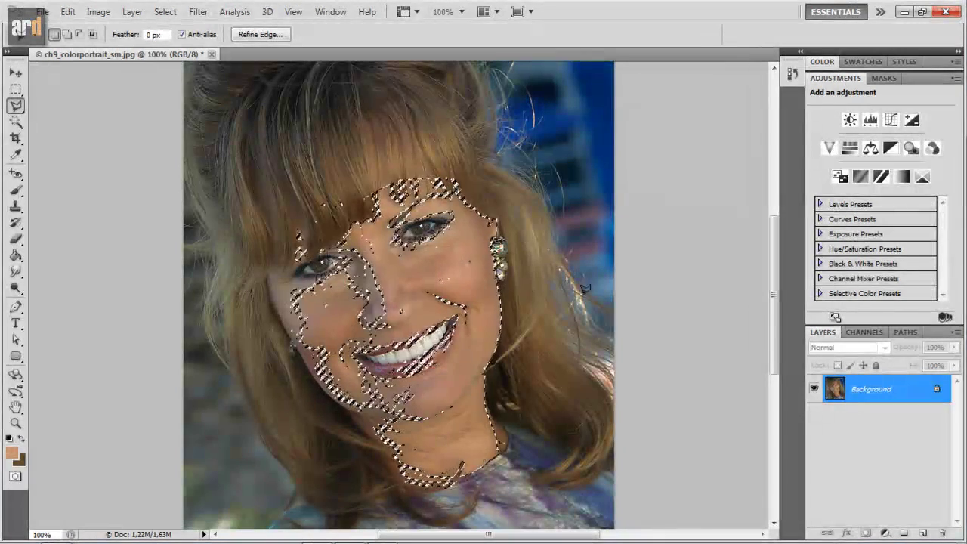
click(864, 332)
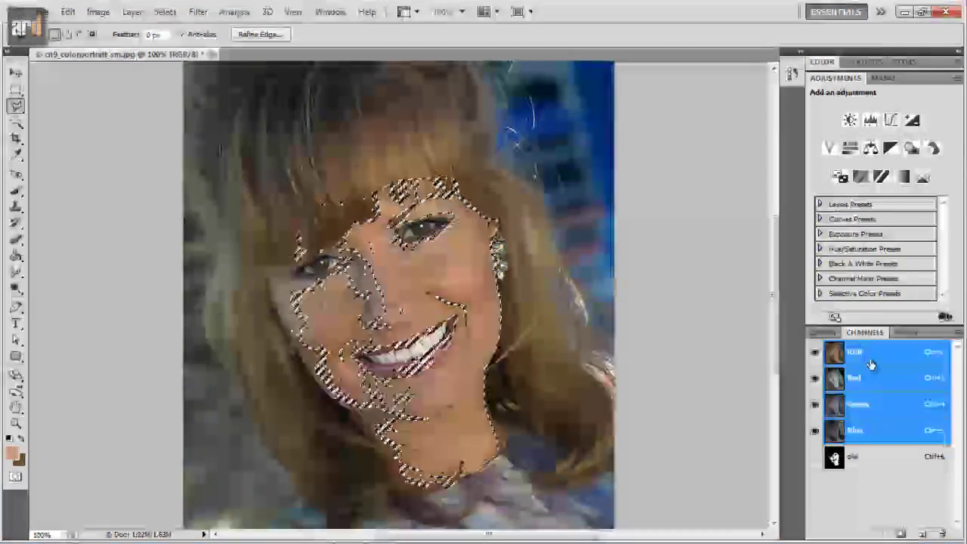
click(878, 462)
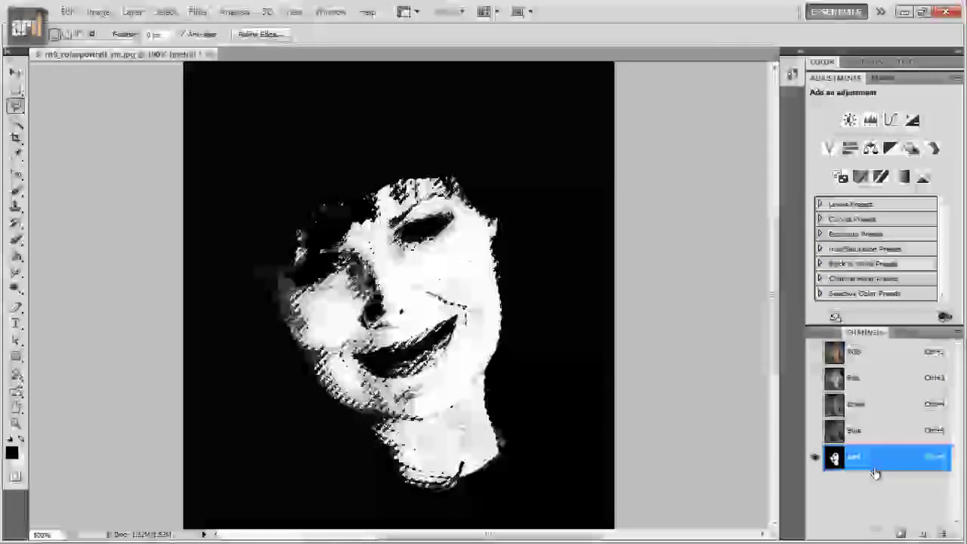
Deselect and paint the mouth solid black in the piel mask with the Brush
key(ctrl+d)
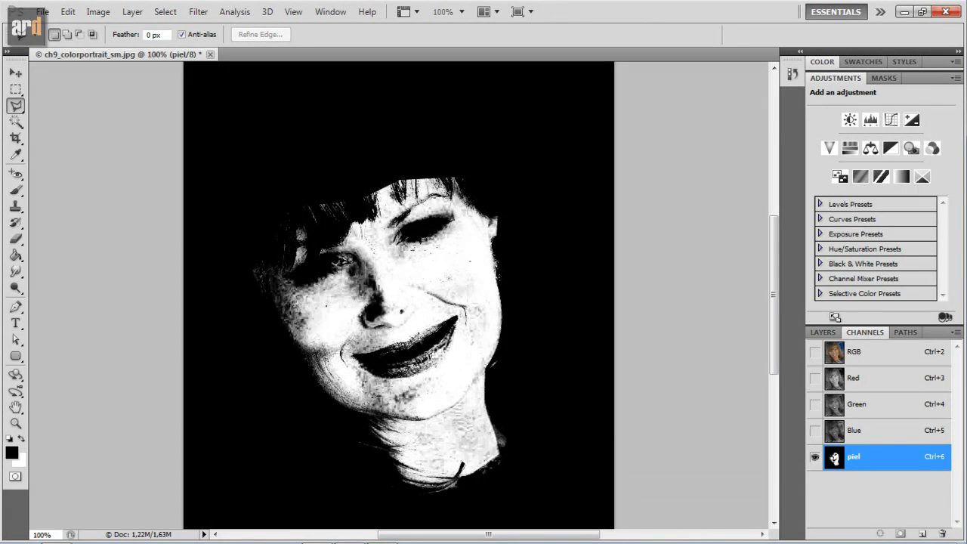
click(16, 191)
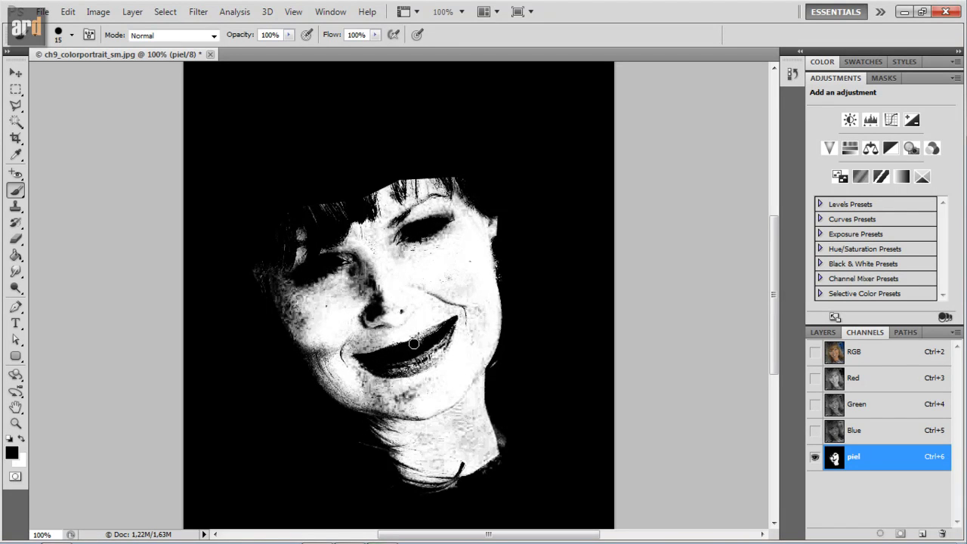
drag(443, 335, 387, 368)
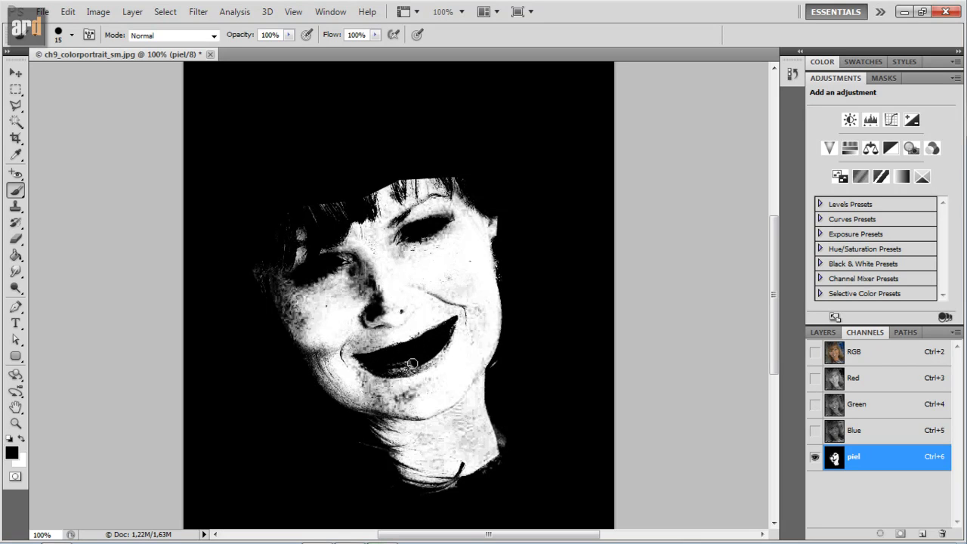
drag(424, 363, 439, 350)
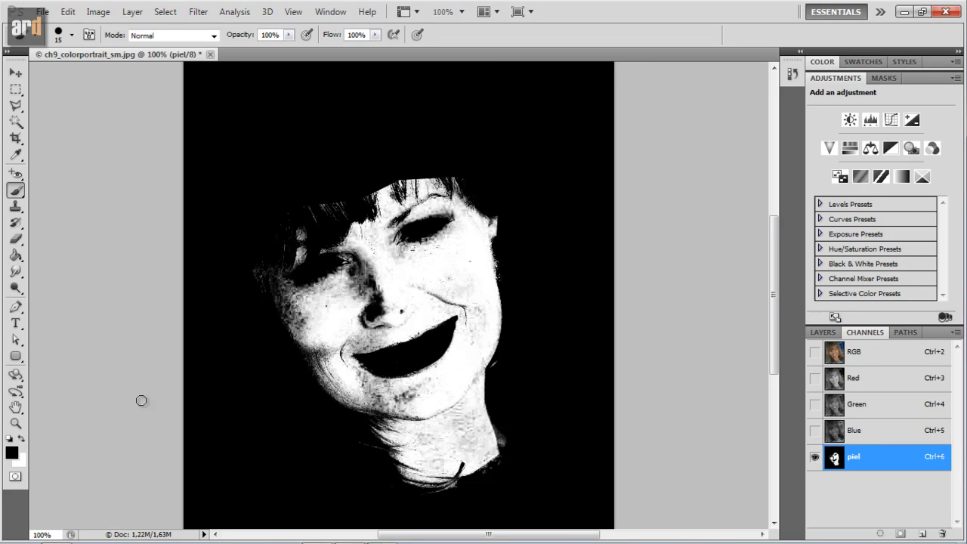
Switch to white and paint over the nose shading in the mask
key(x)
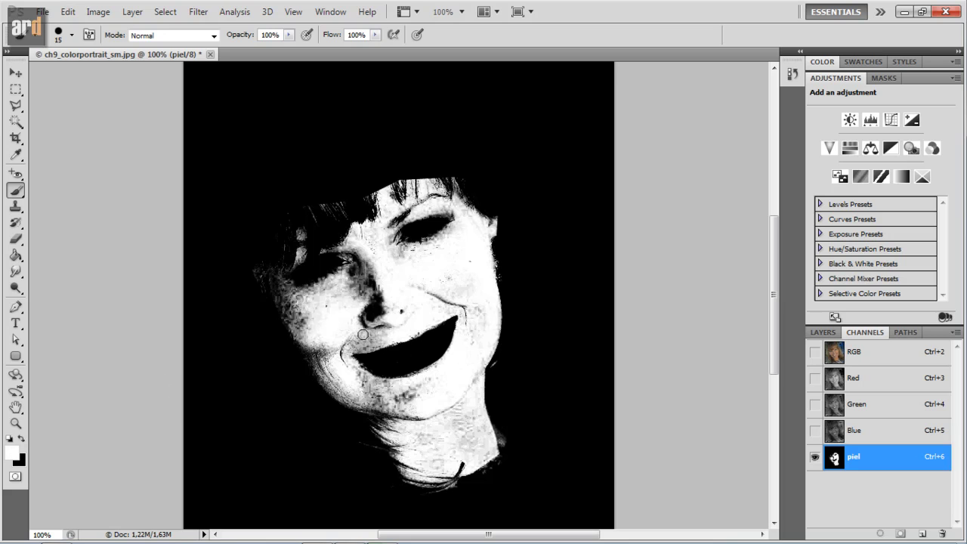
mouse_move(385, 306)
mouse_down()
mouse_move(362, 283)
mouse_move(395, 302)
mouse_move(386, 326)
mouse_move(384, 315)
mouse_up()
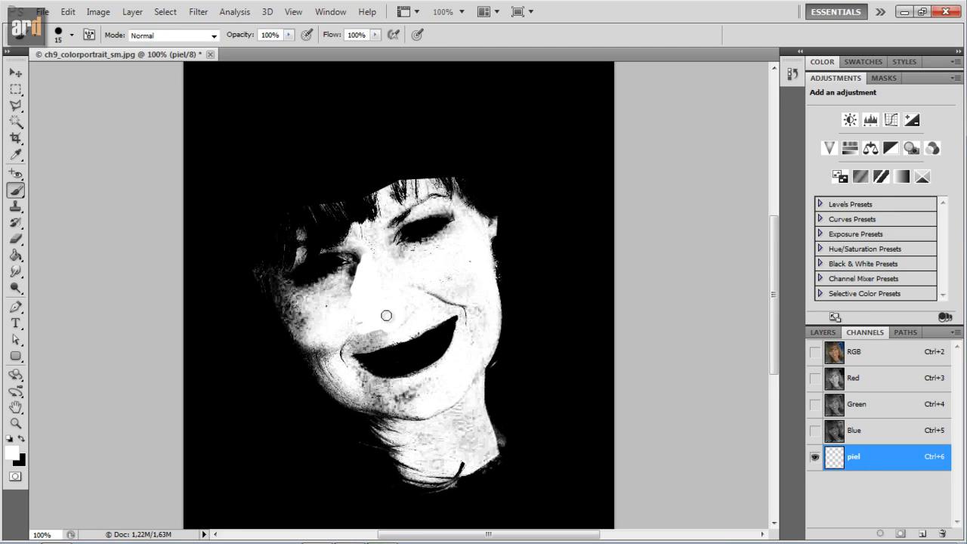
click(16, 289)
Dodge the nose and cheeks in the piel mask at Highlights, 50% exposure
drag(17, 295, 68, 290)
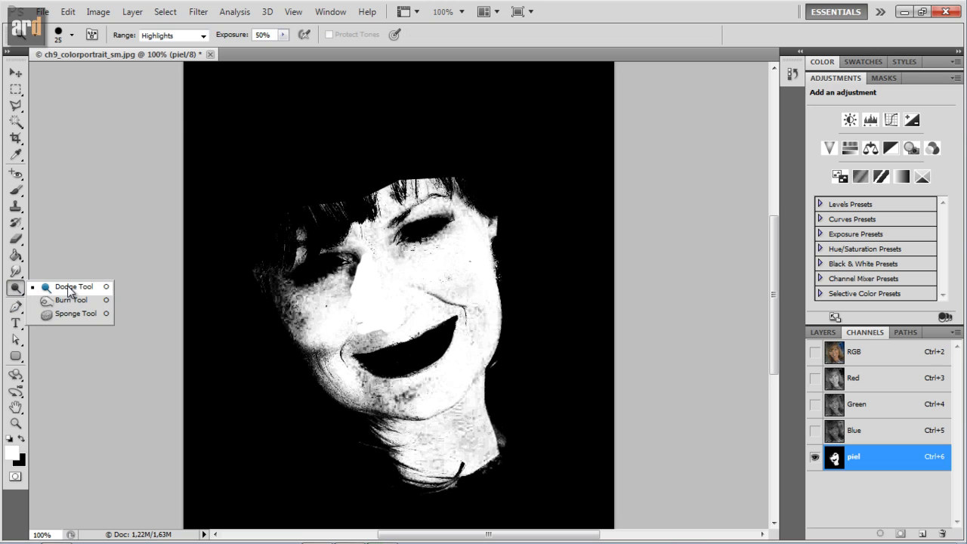
click(68, 289)
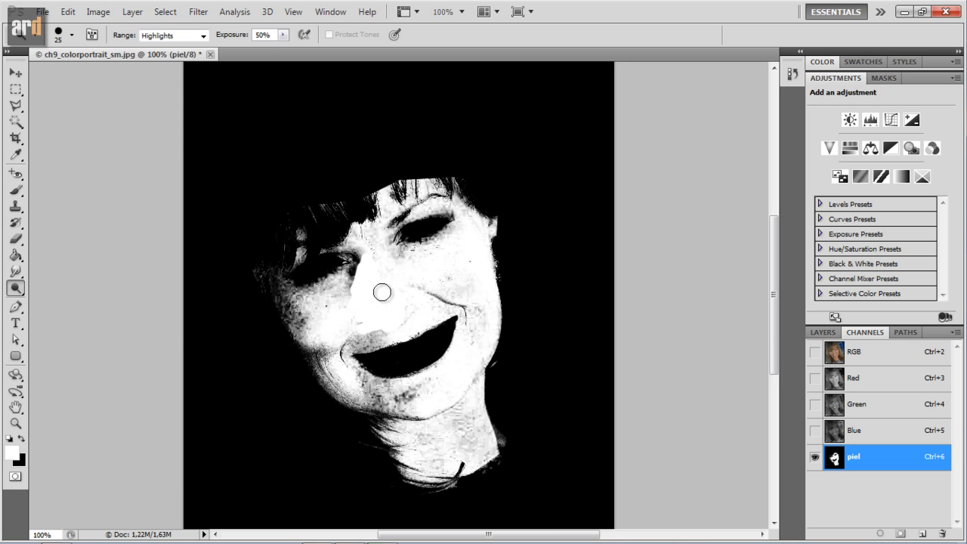
drag(381, 296, 374, 310)
mouse_move(313, 315)
mouse_down()
mouse_move(299, 318)
mouse_move(345, 300)
mouse_move(330, 297)
mouse_move(370, 274)
mouse_move(279, 292)
mouse_move(329, 362)
mouse_move(366, 336)
mouse_move(362, 346)
mouse_move(381, 341)
mouse_move(349, 382)
mouse_move(396, 391)
mouse_move(352, 367)
mouse_move(377, 397)
mouse_move(422, 399)
mouse_move(415, 389)
mouse_move(423, 398)
mouse_move(370, 393)
mouse_move(329, 370)
mouse_move(299, 317)
mouse_move(412, 299)
mouse_move(463, 310)
mouse_move(441, 282)
mouse_move(458, 255)
mouse_move(479, 267)
mouse_move(487, 321)
mouse_move(471, 391)
mouse_move(443, 412)
mouse_move(441, 443)
mouse_move(463, 456)
mouse_move(432, 438)
mouse_move(408, 440)
mouse_move(435, 470)
mouse_up()
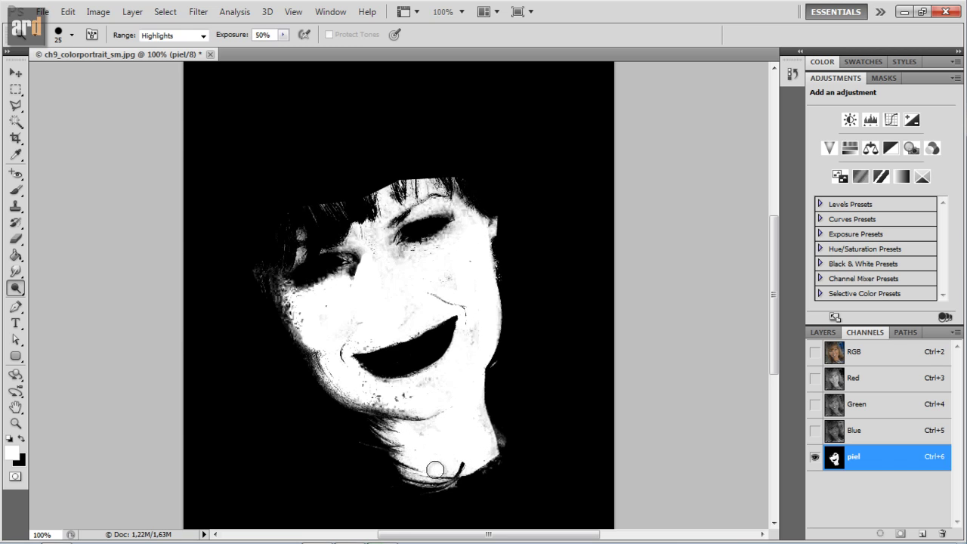
right_click(16, 288)
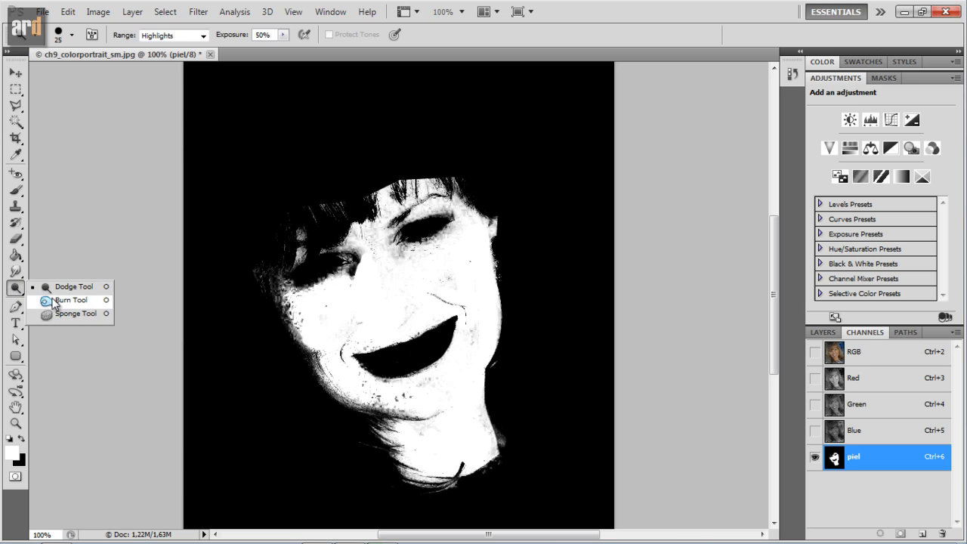
click(53, 301)
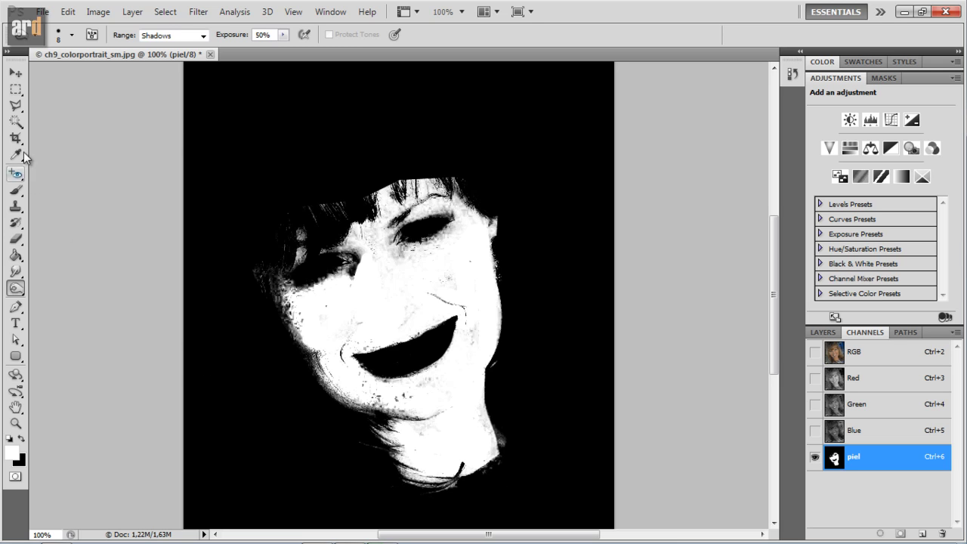
click(14, 107)
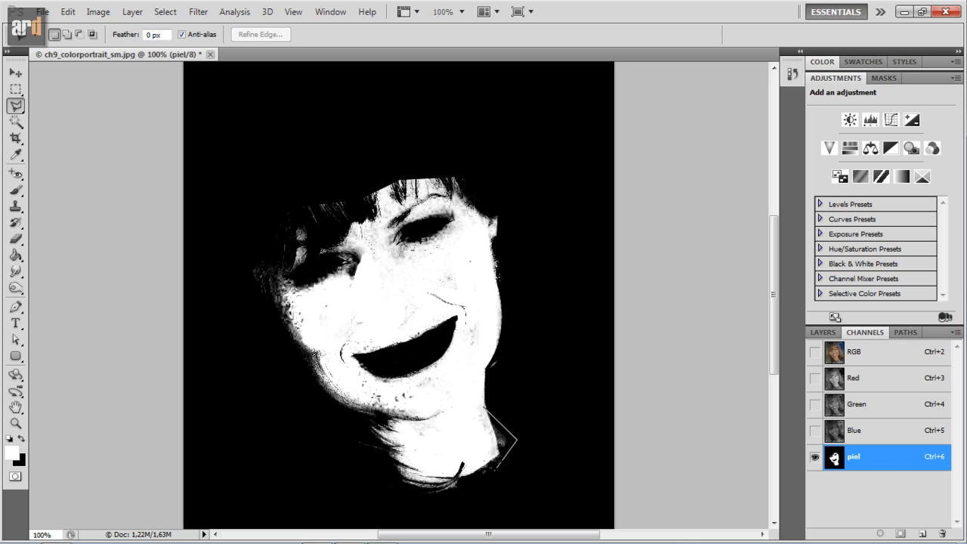
Close a polygonal selection around the neck and zoom in on that area
click(479, 461)
click(489, 415)
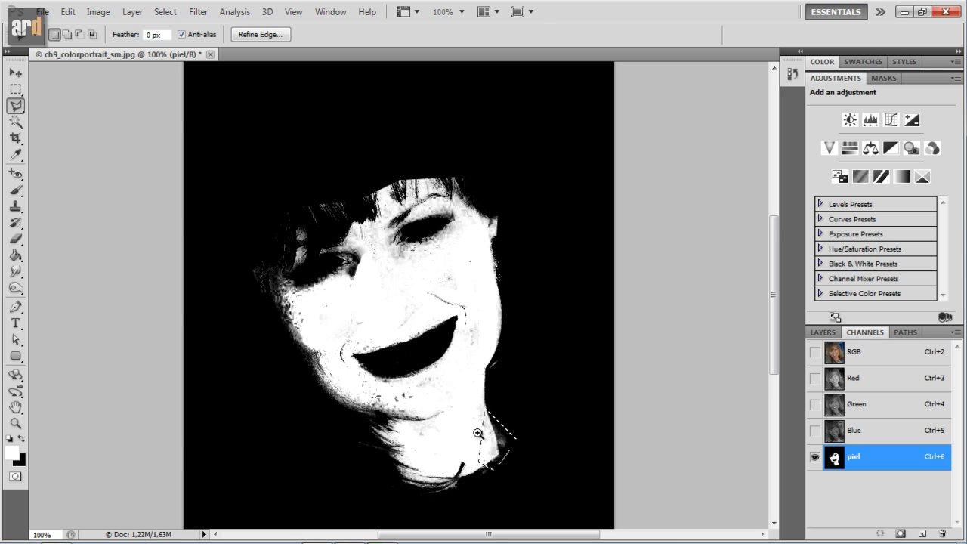
drag(493, 469, 526, 469)
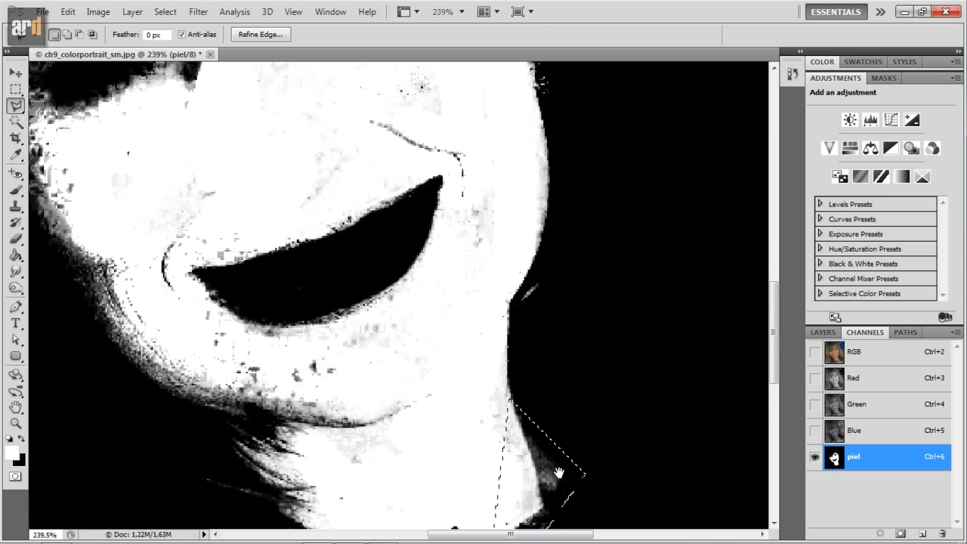
drag(559, 374, 520, 302)
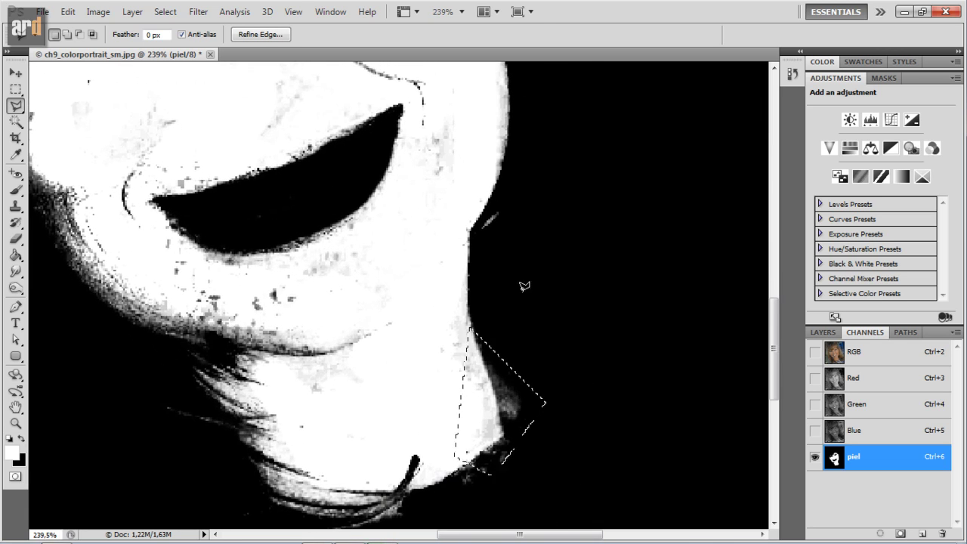
Set Levels on the neck selection to black input 106 and gamma 0,94
click(101, 12)
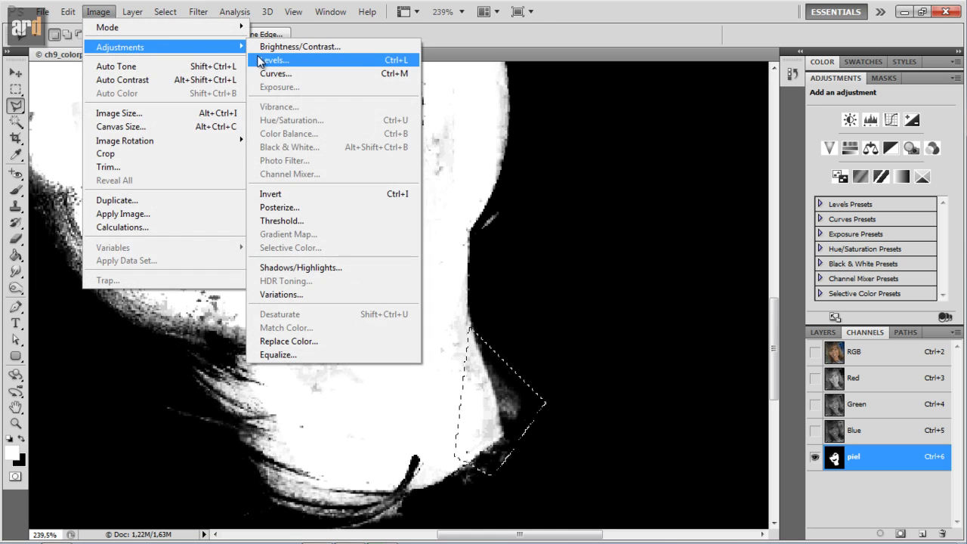
click(261, 61)
drag(416, 96, 563, 57)
click(452, 220)
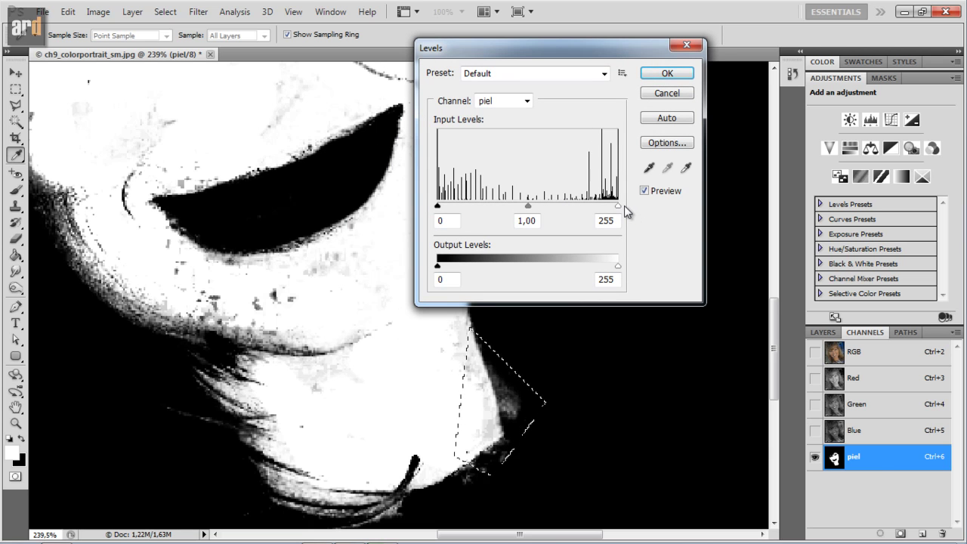
mouse_move(439, 207)
mouse_down()
mouse_move(462, 207)
mouse_move(432, 212)
mouse_move(509, 220)
mouse_move(437, 214)
mouse_up()
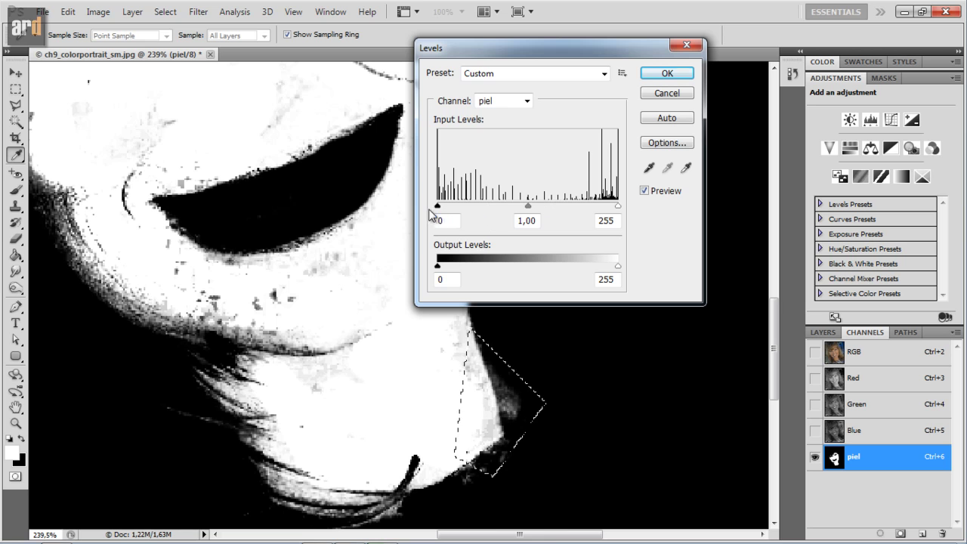
mouse_move(617, 207)
mouse_down()
mouse_move(538, 208)
mouse_move(638, 203)
mouse_up()
mouse_move(528, 208)
mouse_down()
mouse_move(501, 212)
mouse_move(596, 204)
mouse_move(509, 209)
mouse_move(533, 210)
mouse_up()
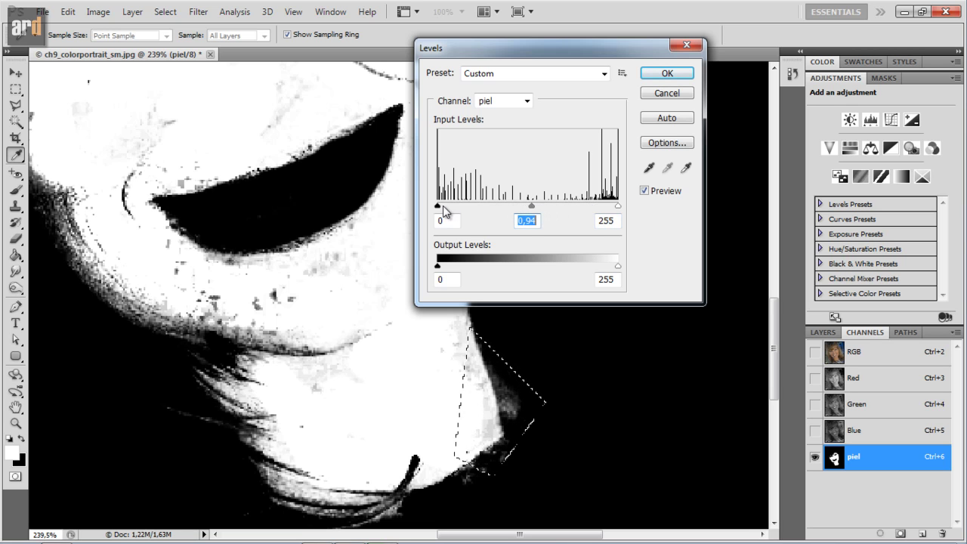
drag(439, 210, 512, 209)
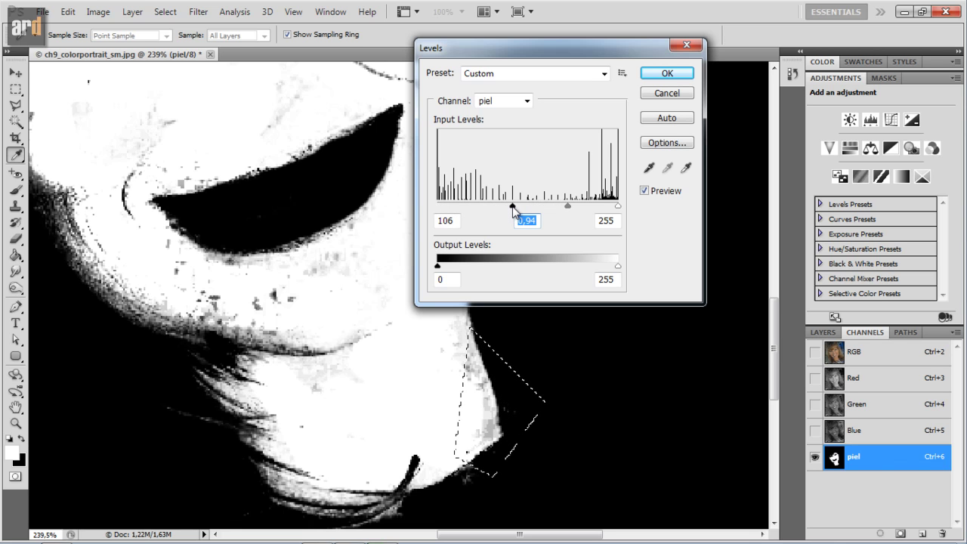
click(513, 208)
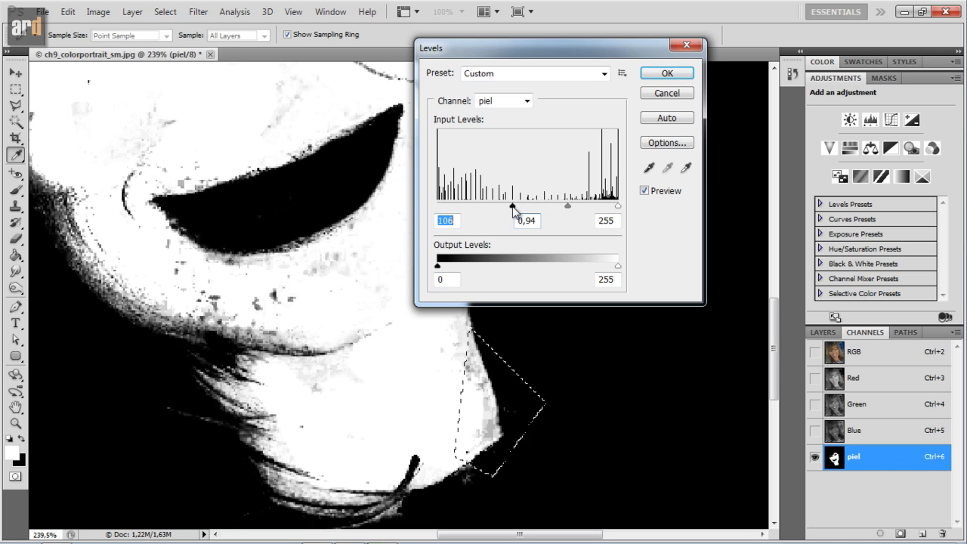
Apply the Levels, deselect, and return to the full-colour RGB view at 100%
click(664, 75)
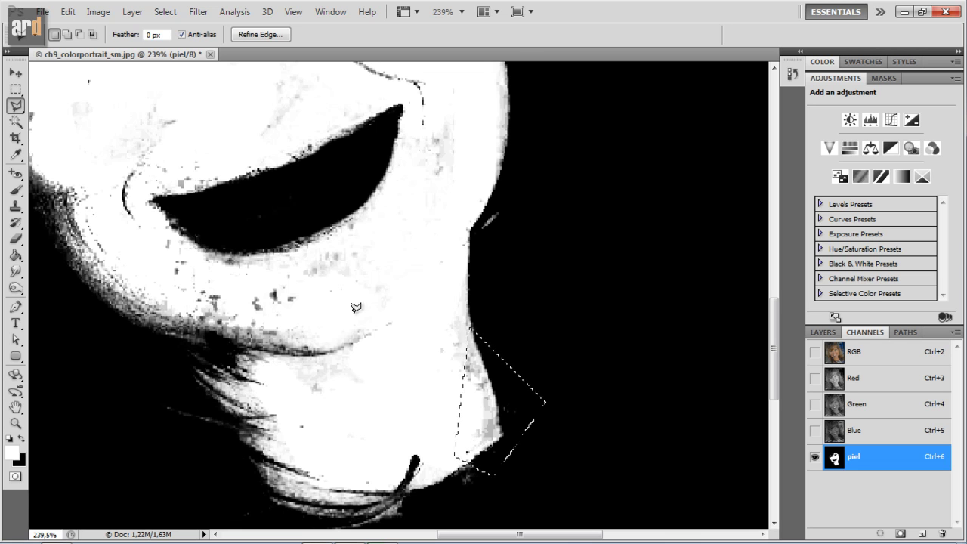
key(ctrl+d)
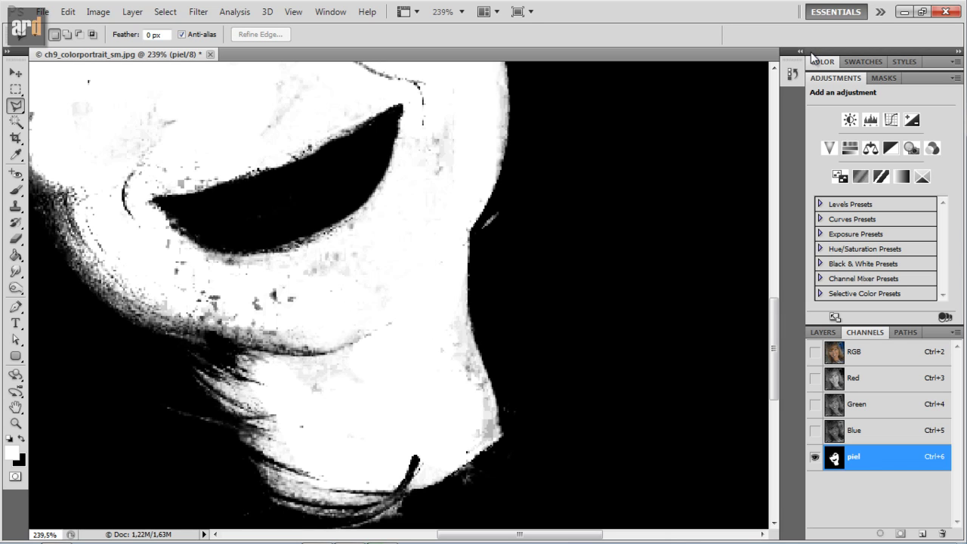
key(ctrl+minus)
key(ctrl+minus)
key(ctrl+minus)
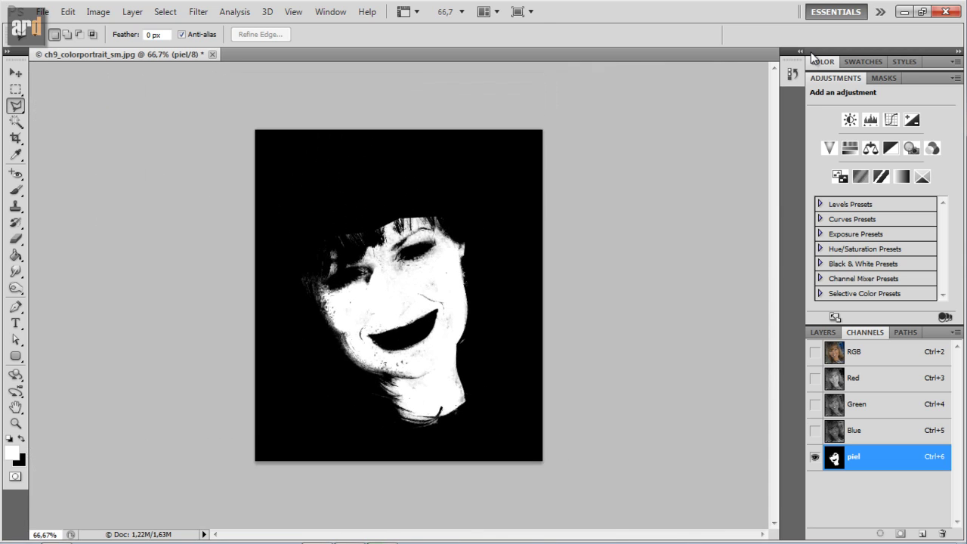
key(ctrl+plus)
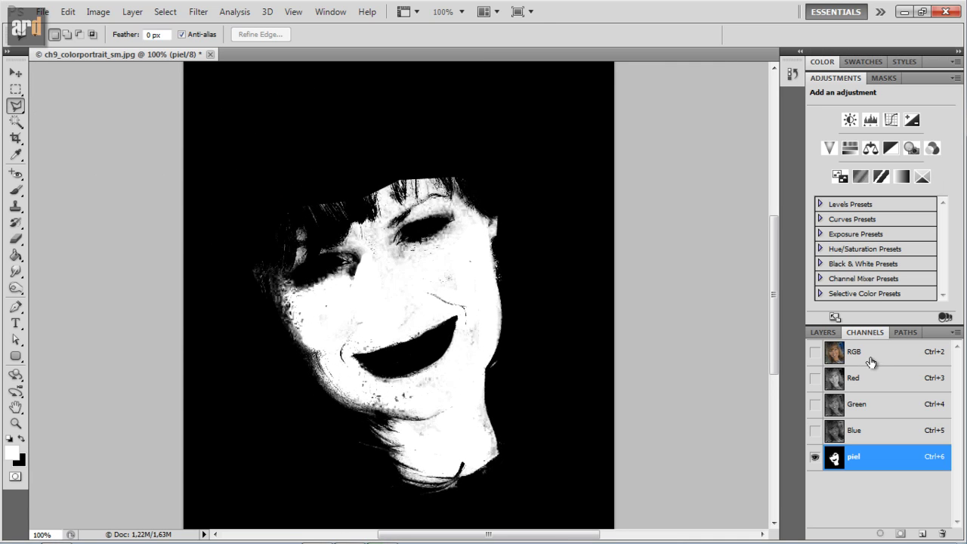
click(870, 361)
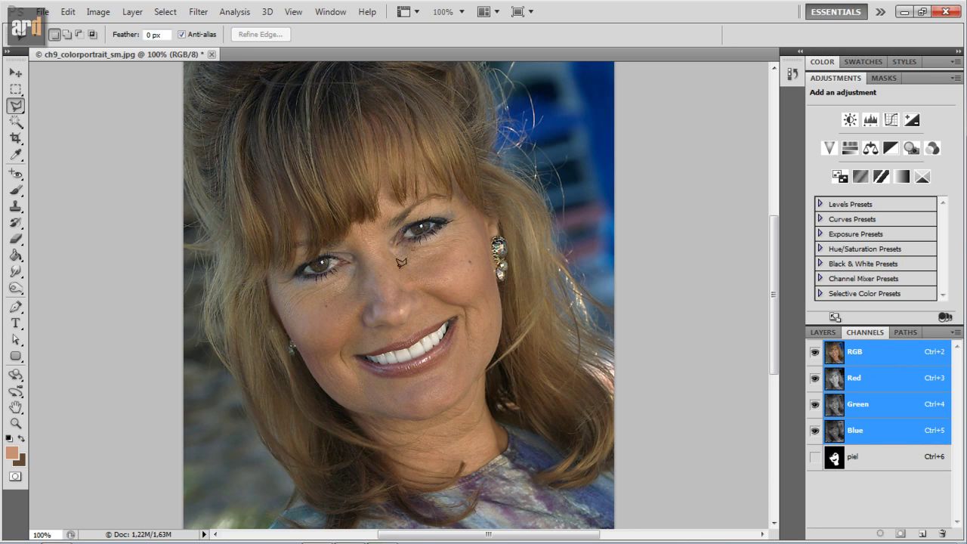
Back in the Layers panel, load channel 'piel' as the active selection
click(821, 333)
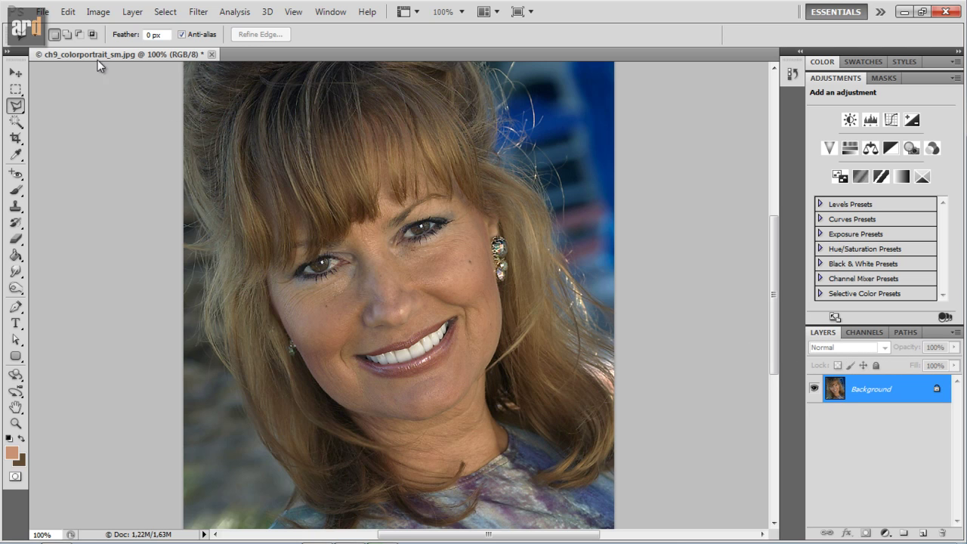
click(165, 13)
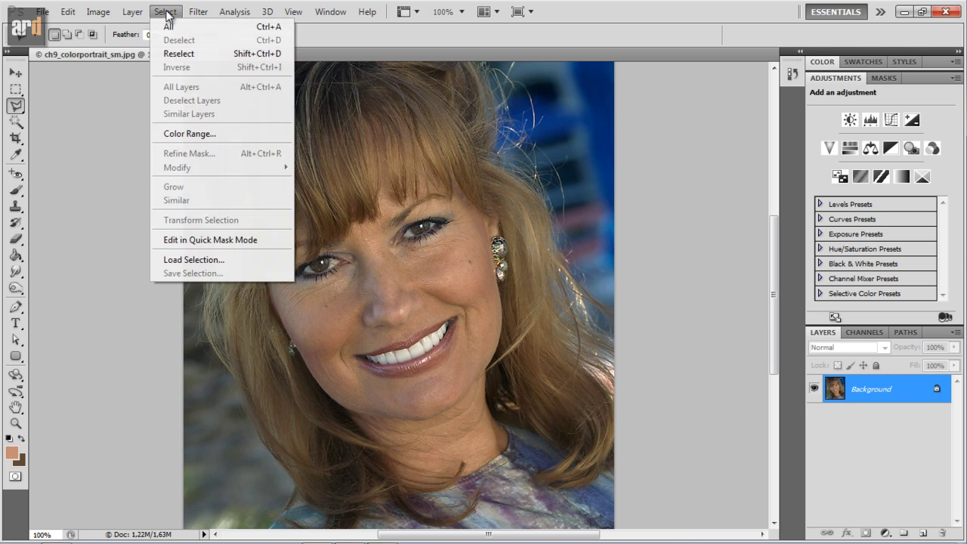
click(185, 260)
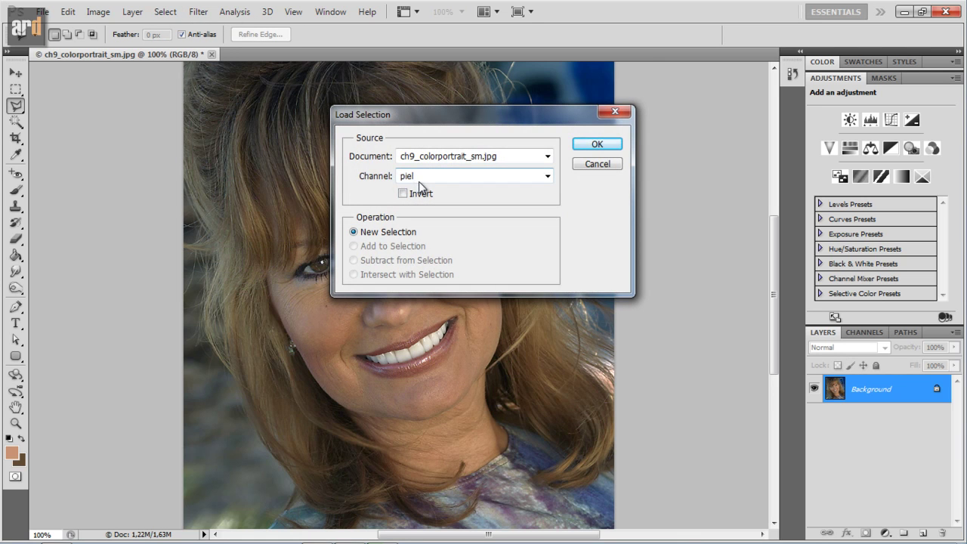
click(597, 145)
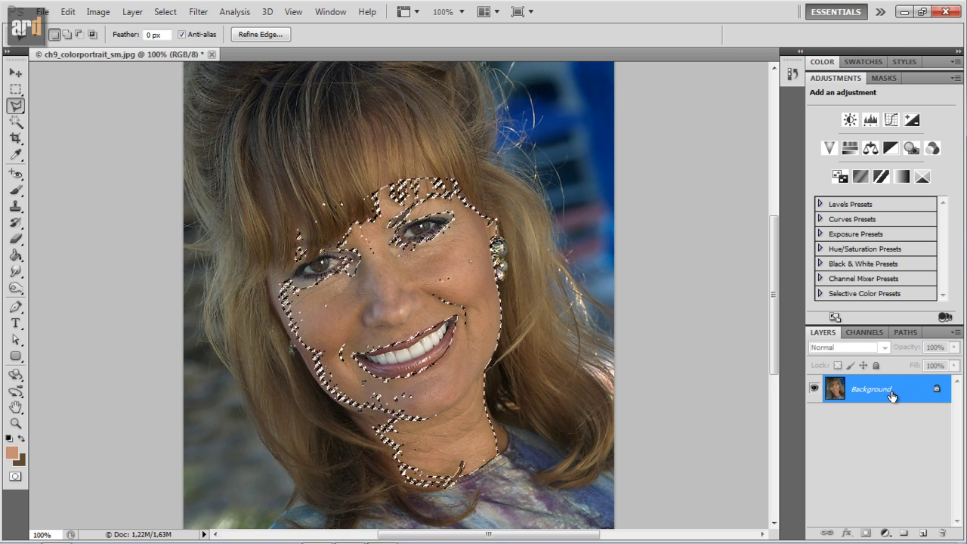
Copy the selected skin to Layer 1 and set its blend mode to Overlay
key(ctrl+j)
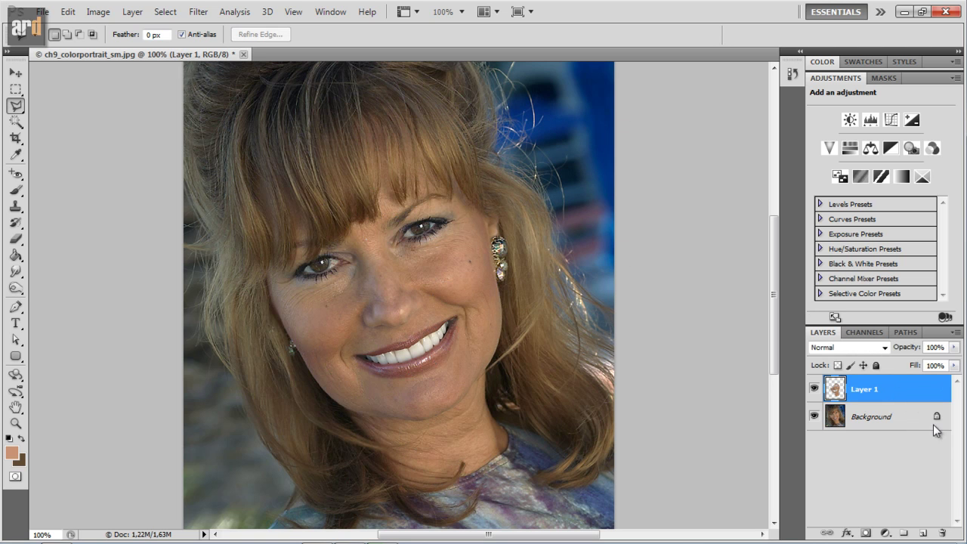
click(814, 416)
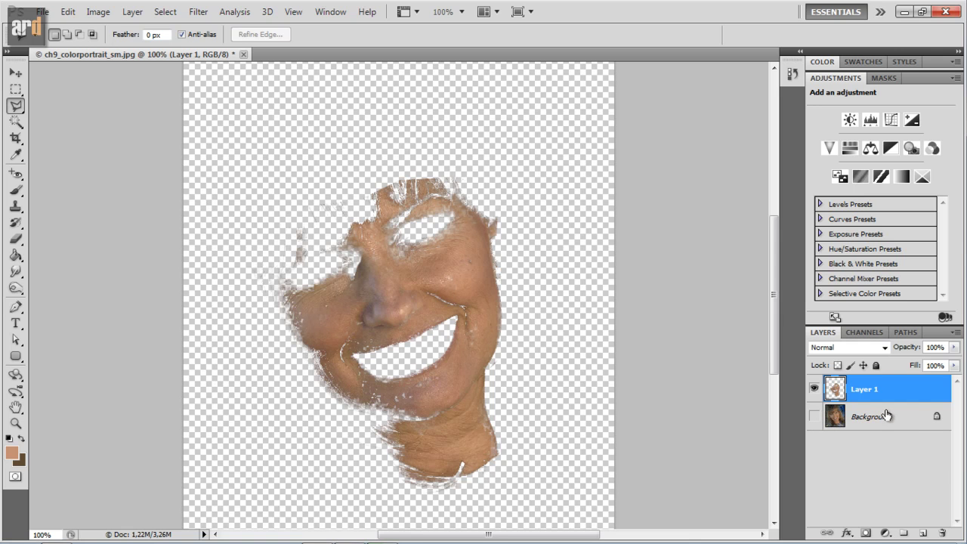
click(813, 416)
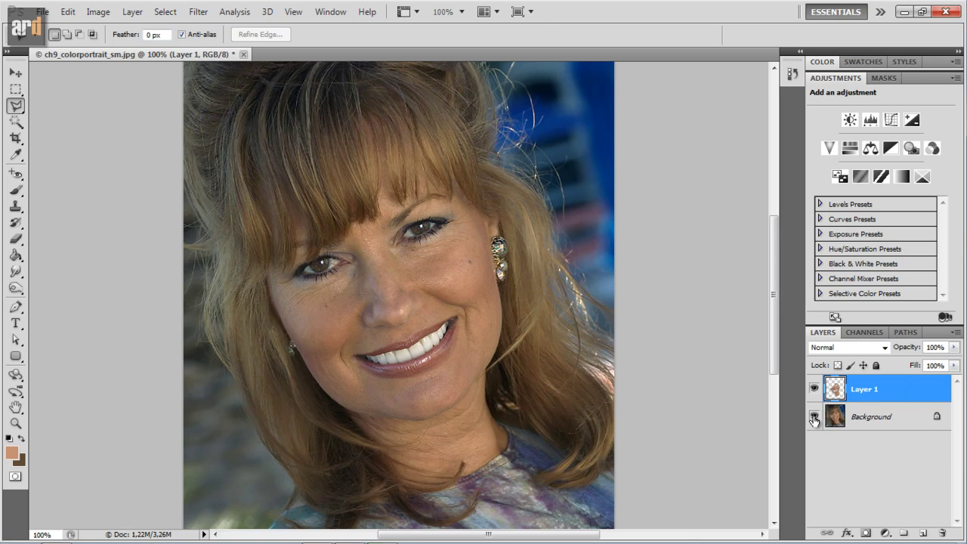
click(883, 347)
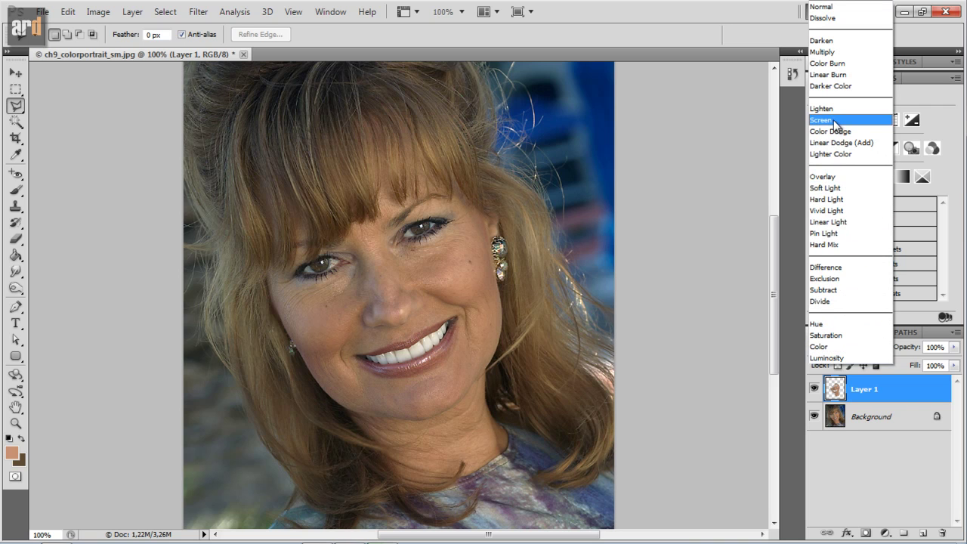
click(851, 179)
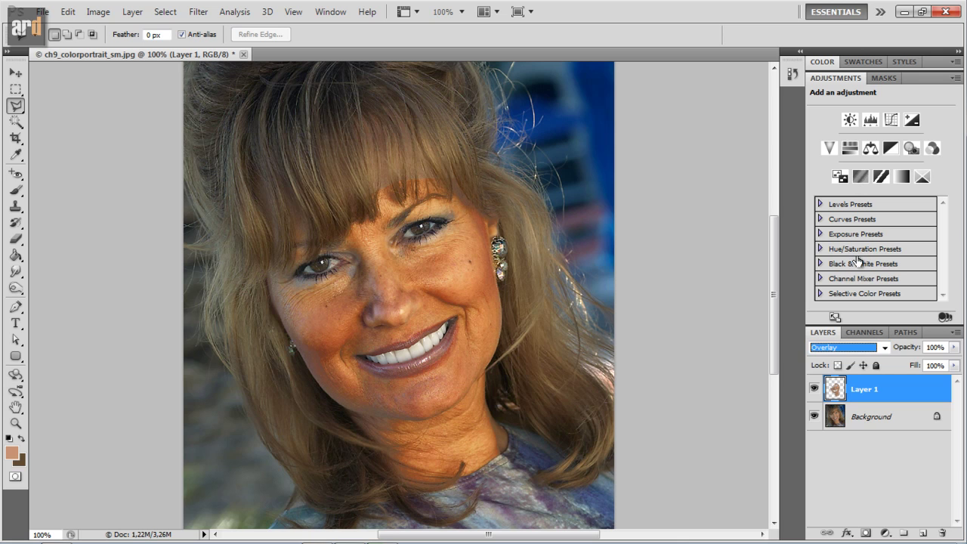
Duplicate Layer 1, hide 'Layer 1 copy', and reselect Layer 1
right_click(895, 389)
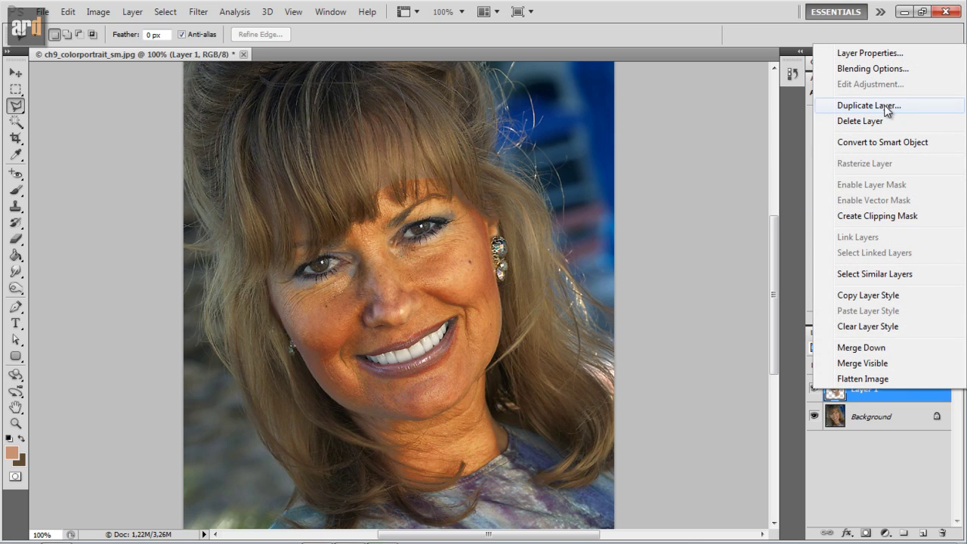
click(885, 106)
click(613, 157)
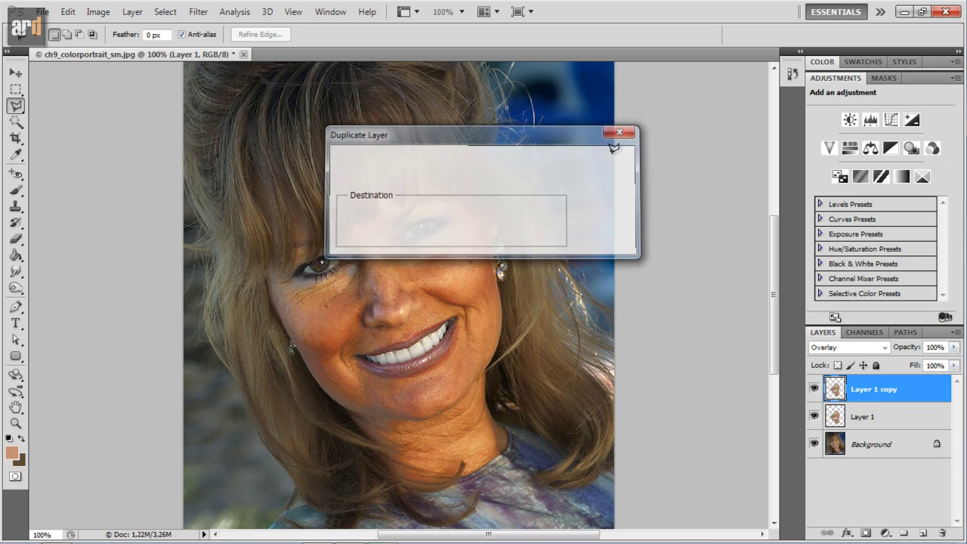
click(815, 389)
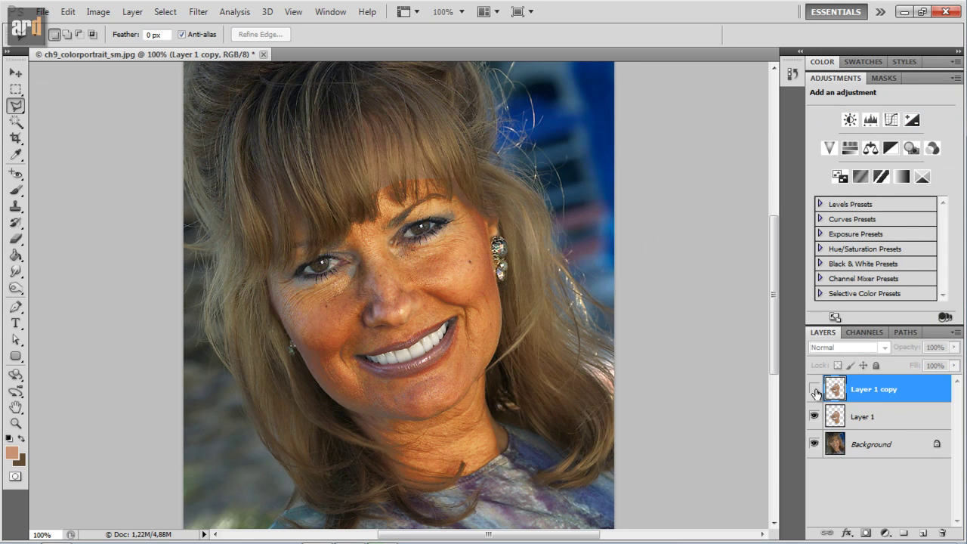
click(887, 422)
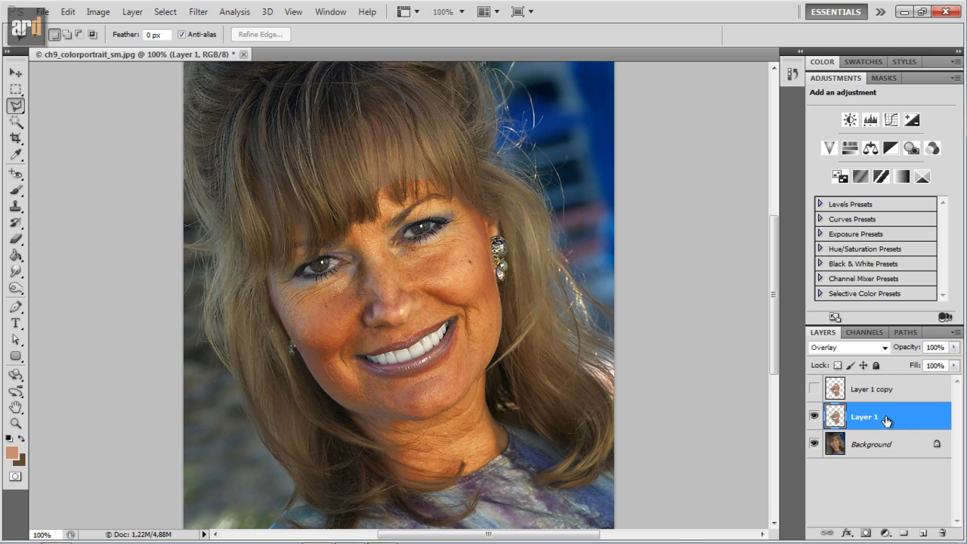
Apply a 5.3-pixel Gaussian Blur to Layer 1 to soften the skin
click(199, 14)
mouse_move(205, 141)
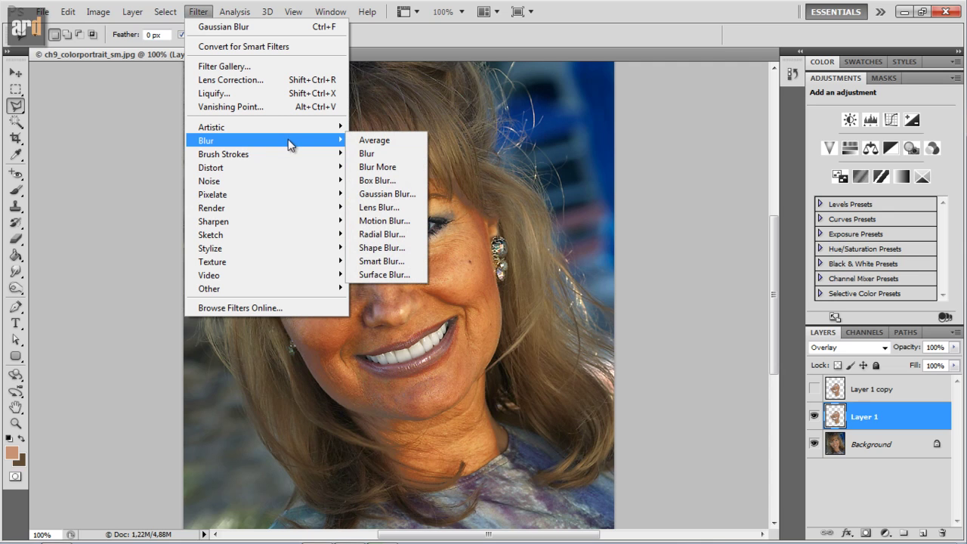
click(385, 194)
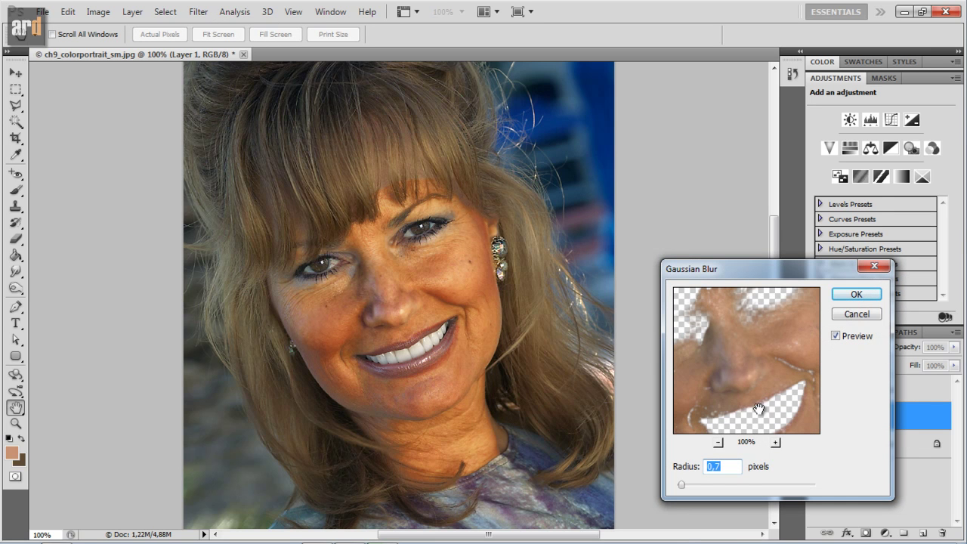
drag(682, 485, 685, 487)
drag(698, 486, 716, 486)
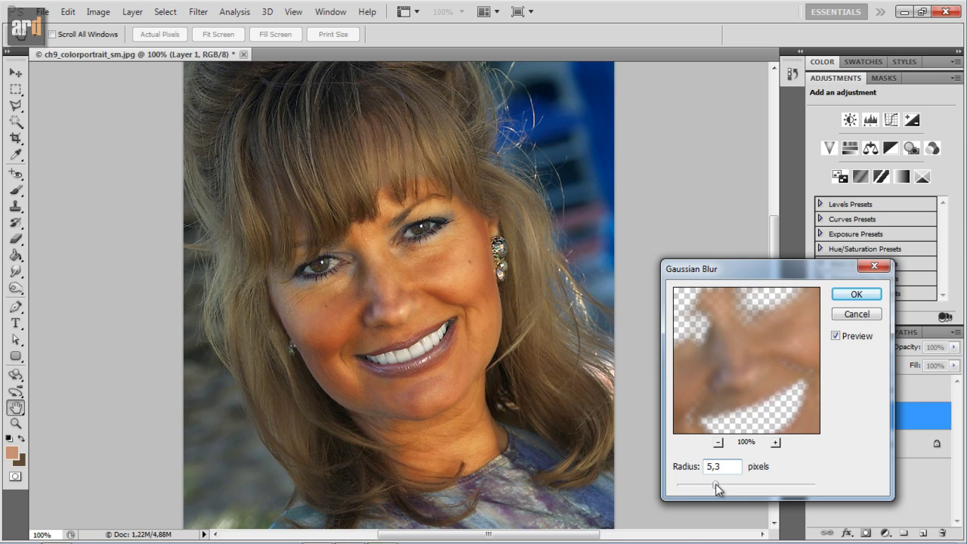
click(857, 294)
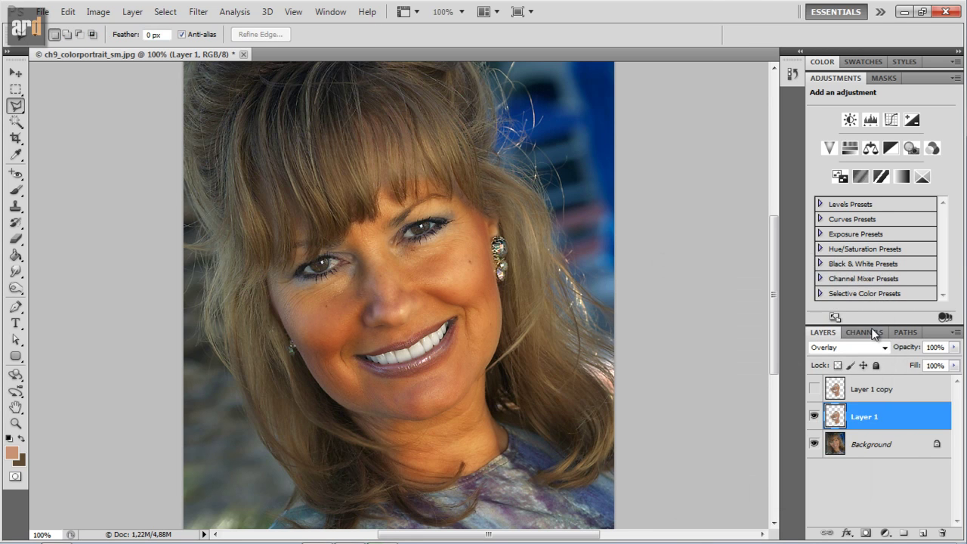
Toggle Layer 1's visibility off and on to compare the softened skin
click(813, 417)
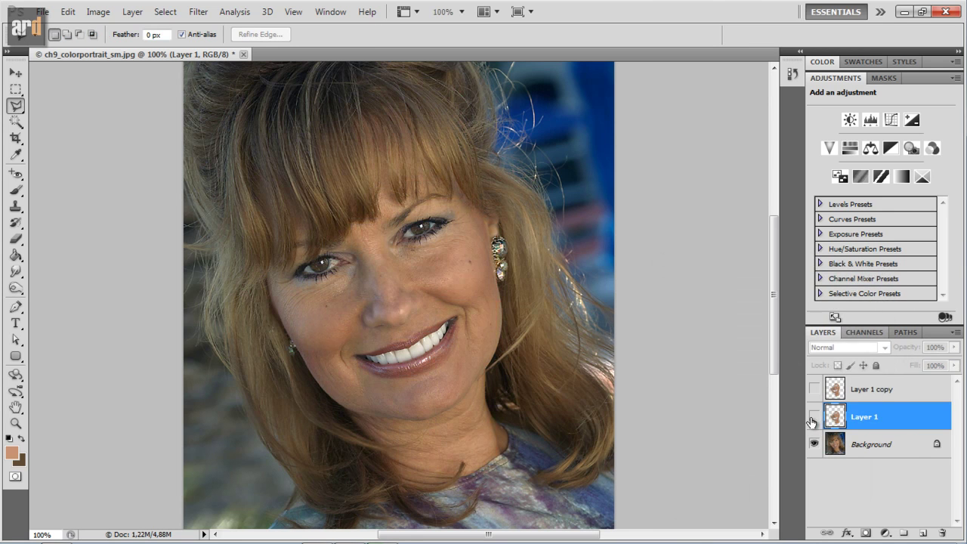
click(813, 417)
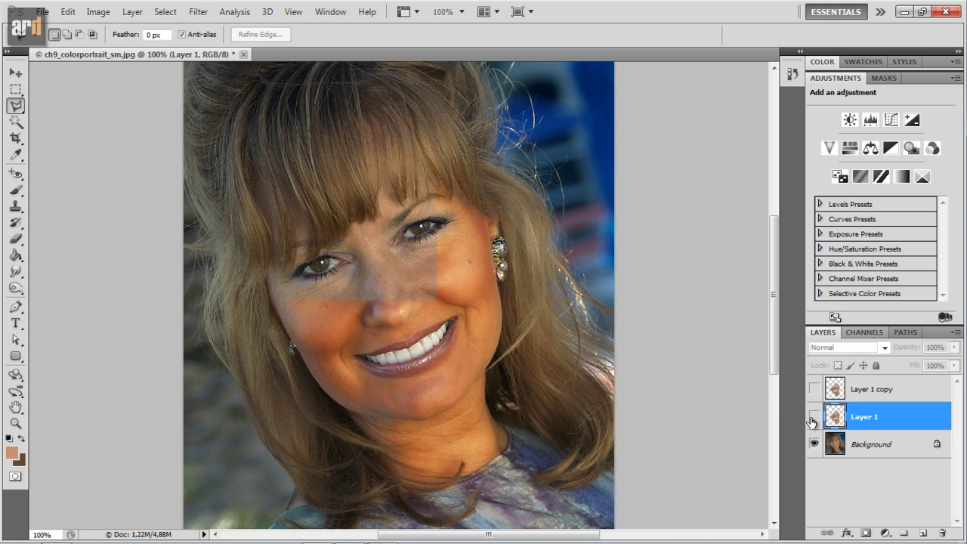
click(814, 417)
click(813, 417)
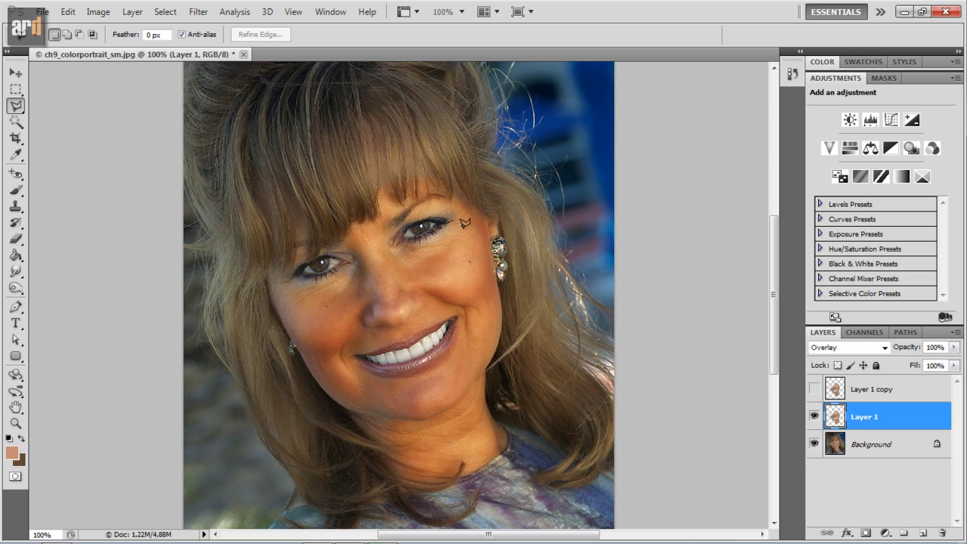
Make Layer 1 copy visible and move it beneath Layer 1
click(916, 392)
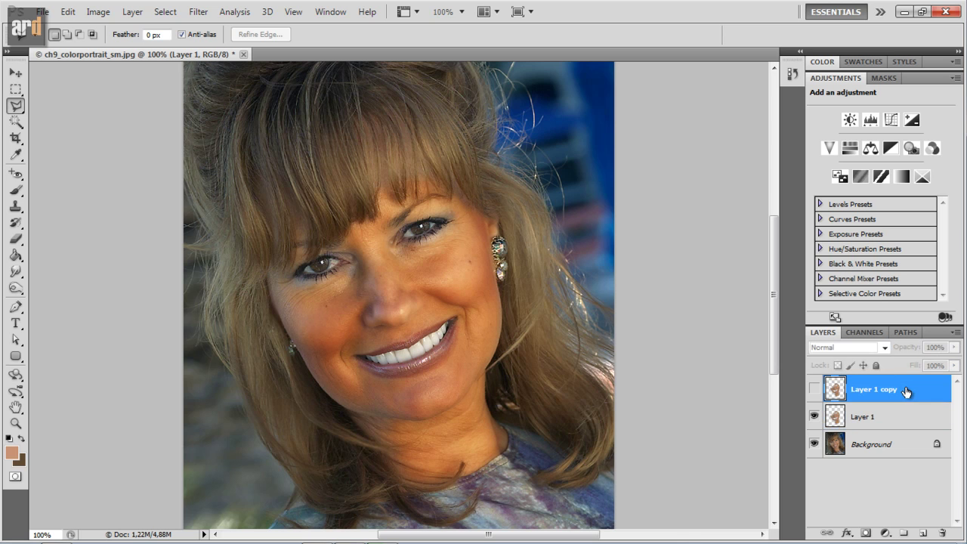
click(815, 389)
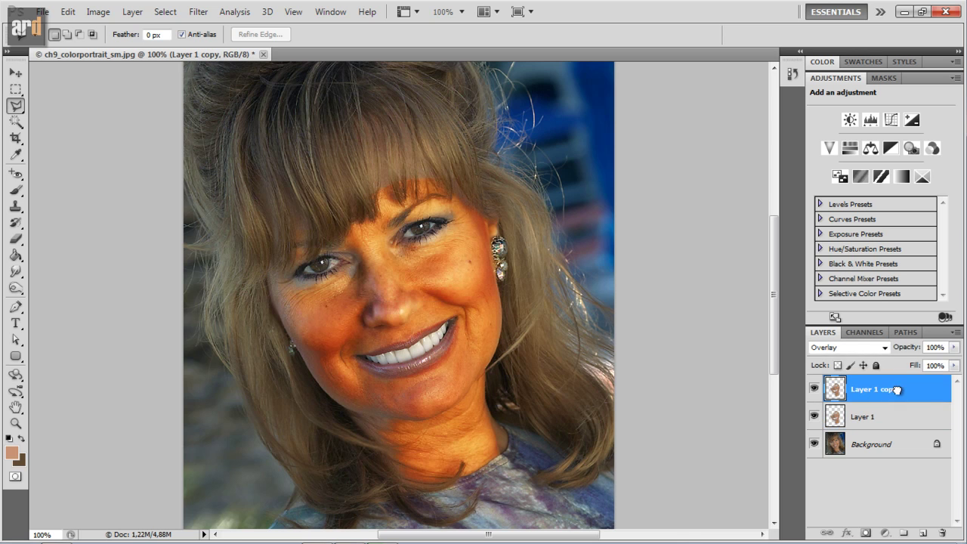
drag(894, 390, 893, 422)
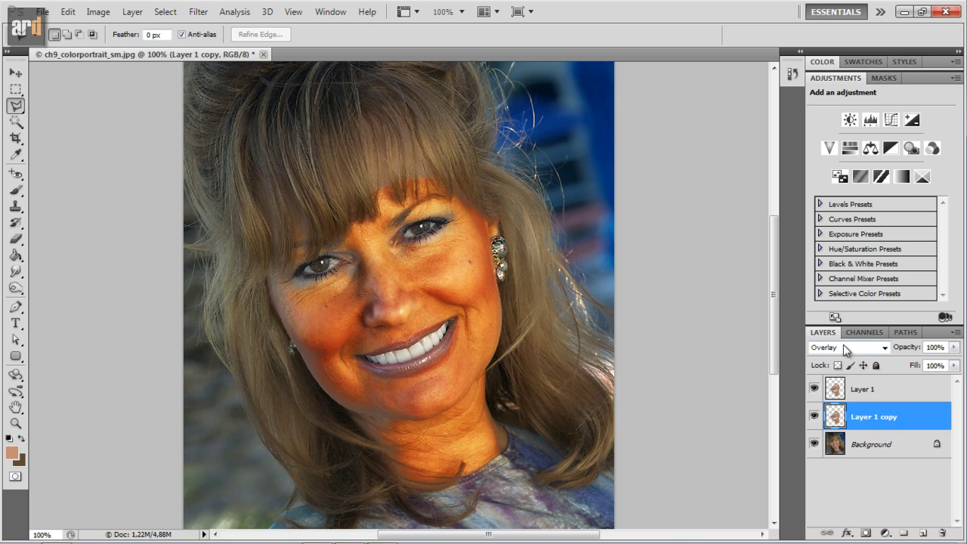
Change Layer 1 copy's blend mode from Overlay to Normal
click(884, 352)
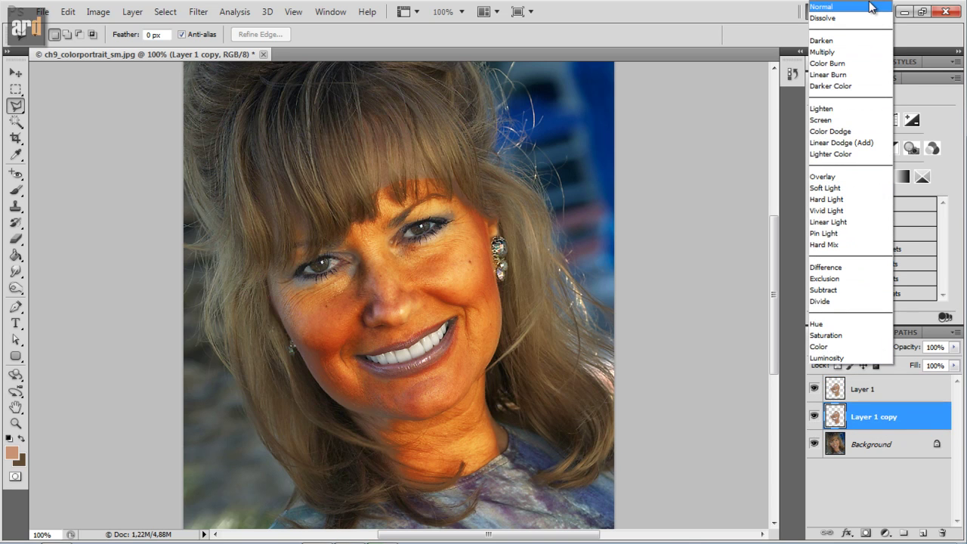
click(866, 11)
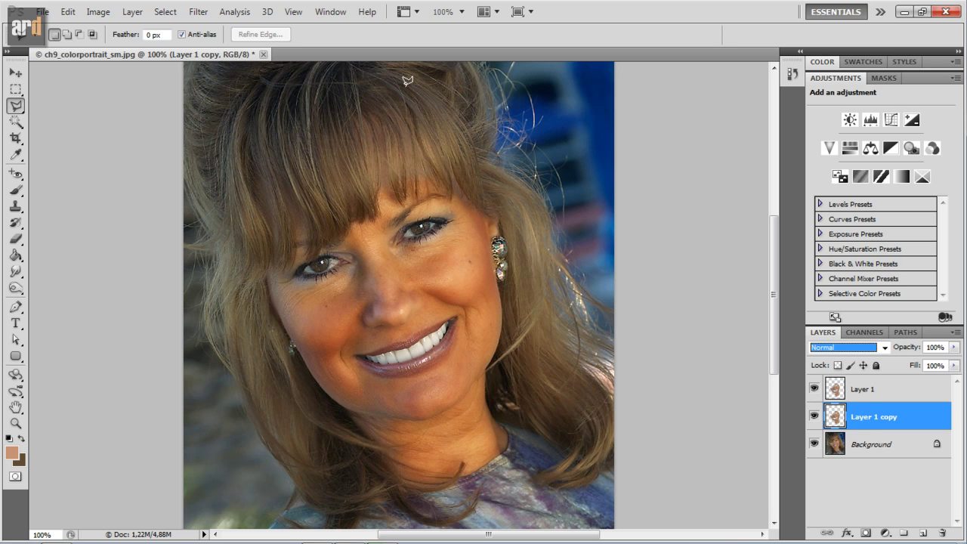
click(198, 15)
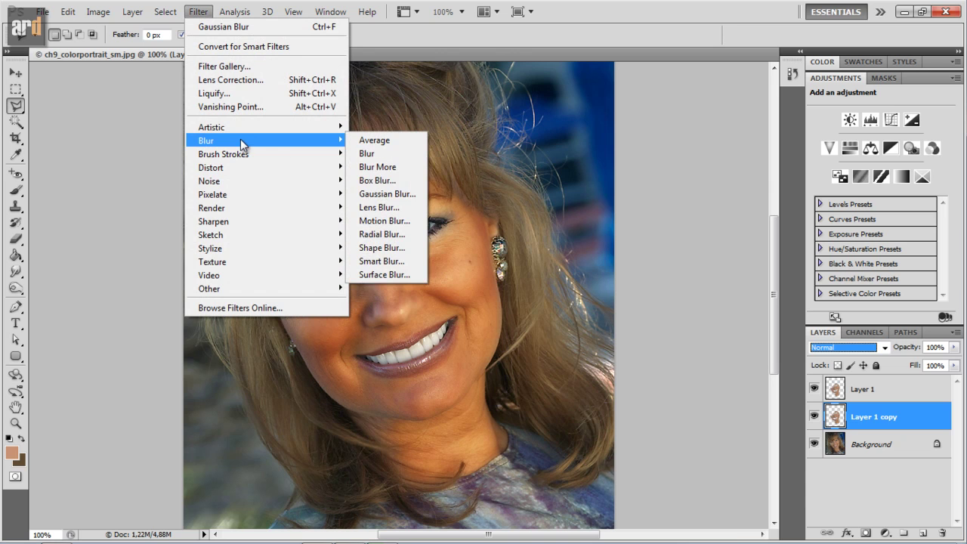
click(386, 194)
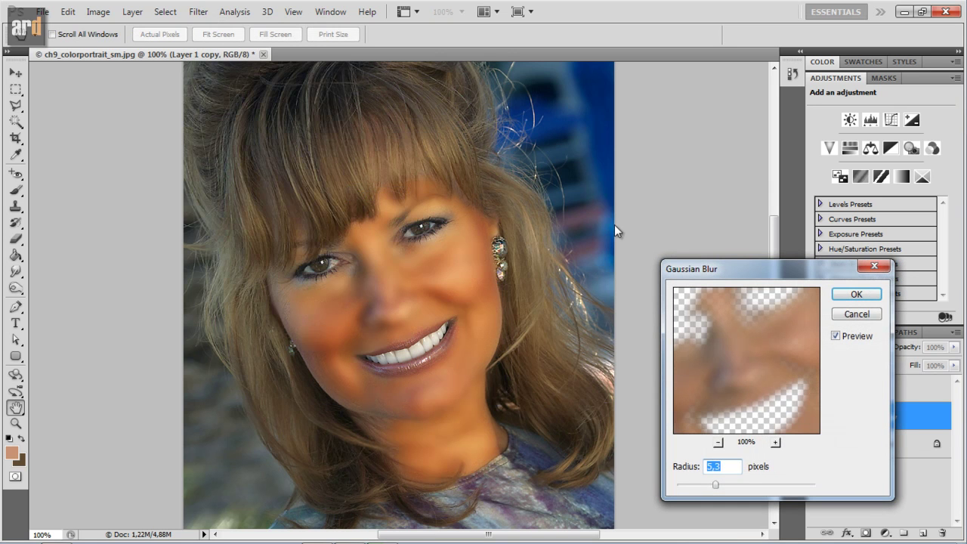
drag(717, 490, 742, 490)
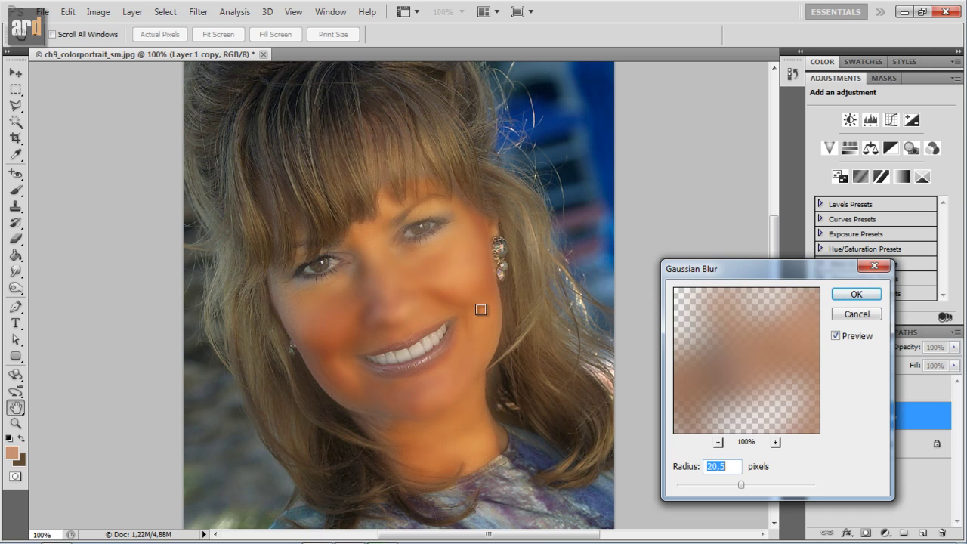
click(854, 317)
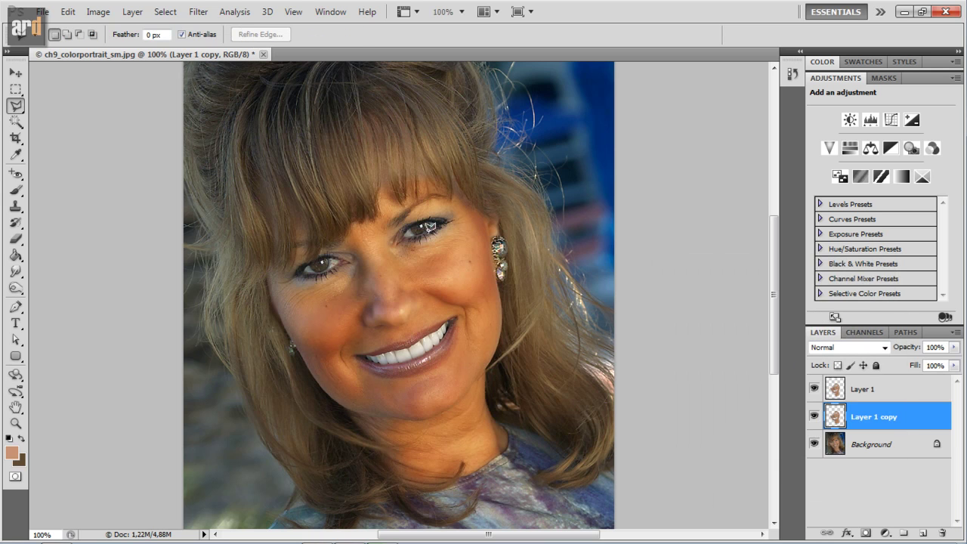
Load the saved 'piel' channel as the active selection
click(166, 12)
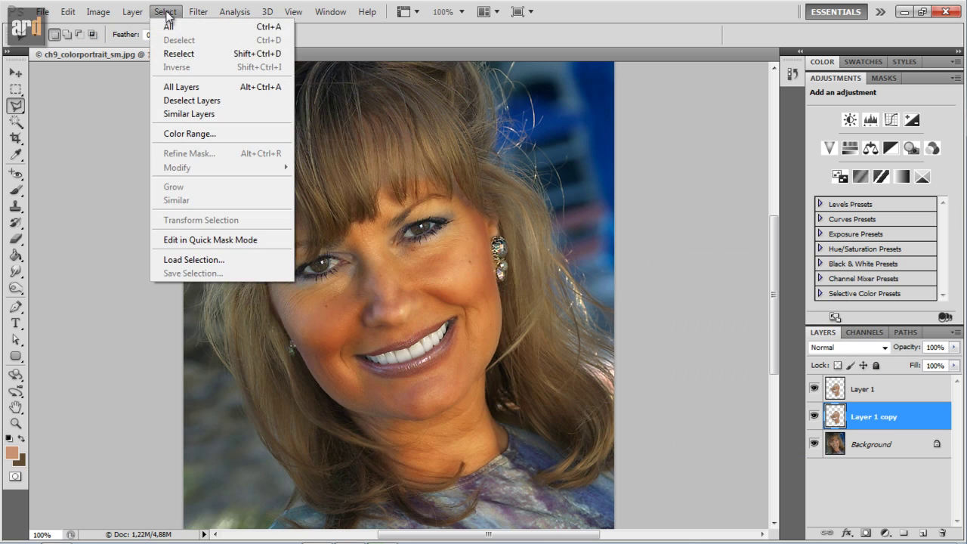
click(207, 263)
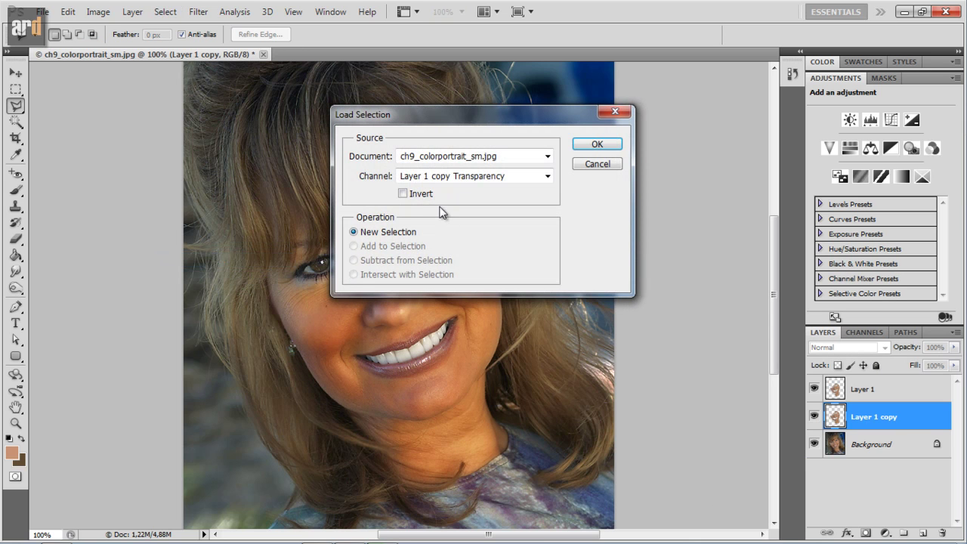
click(452, 177)
click(442, 212)
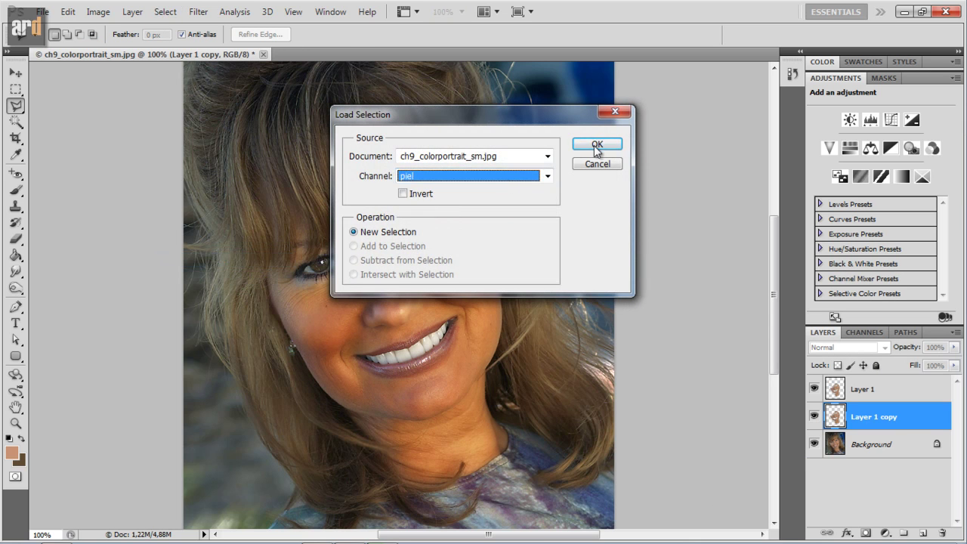
click(597, 144)
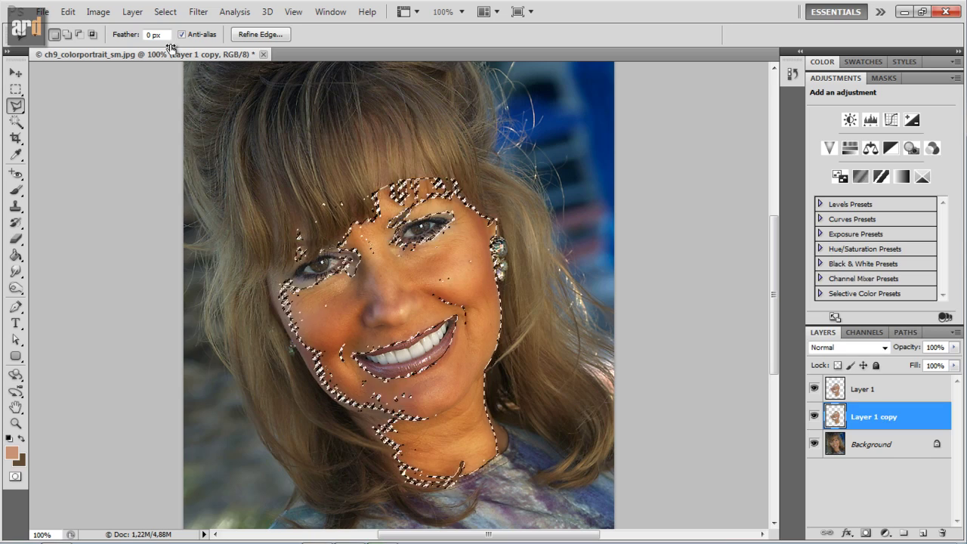
Give Layer 1 copy a light 0.7-pixel Gaussian Blur within the skin selection
click(198, 12)
mouse_move(205, 141)
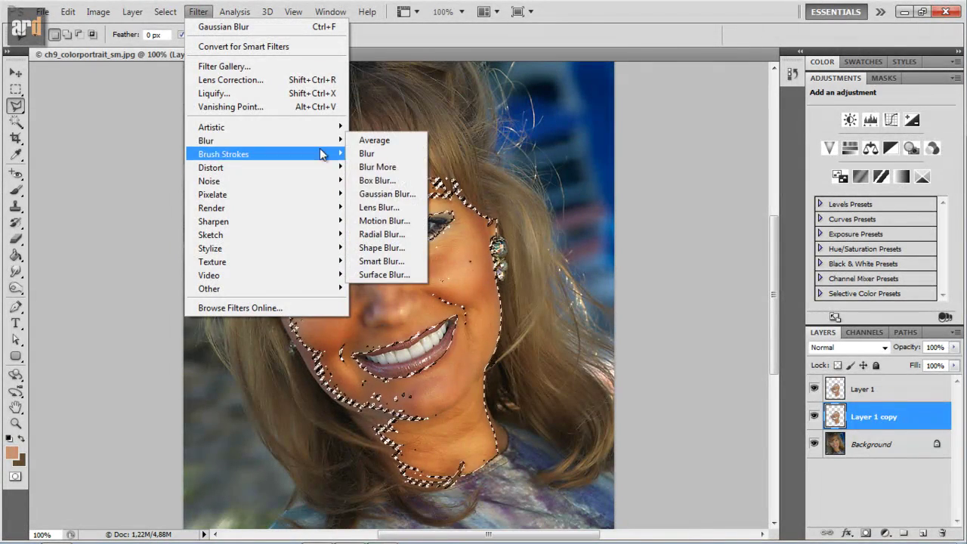
click(379, 198)
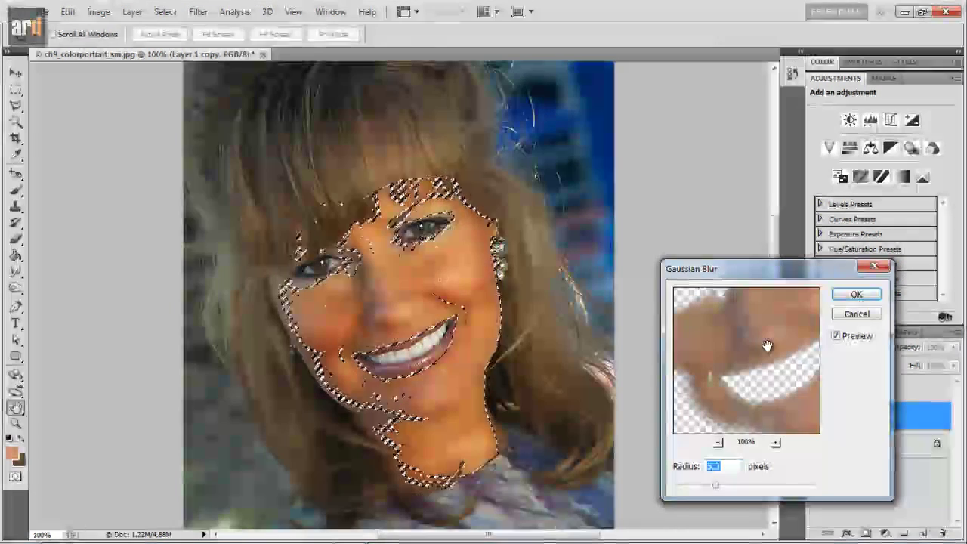
drag(715, 492, 750, 489)
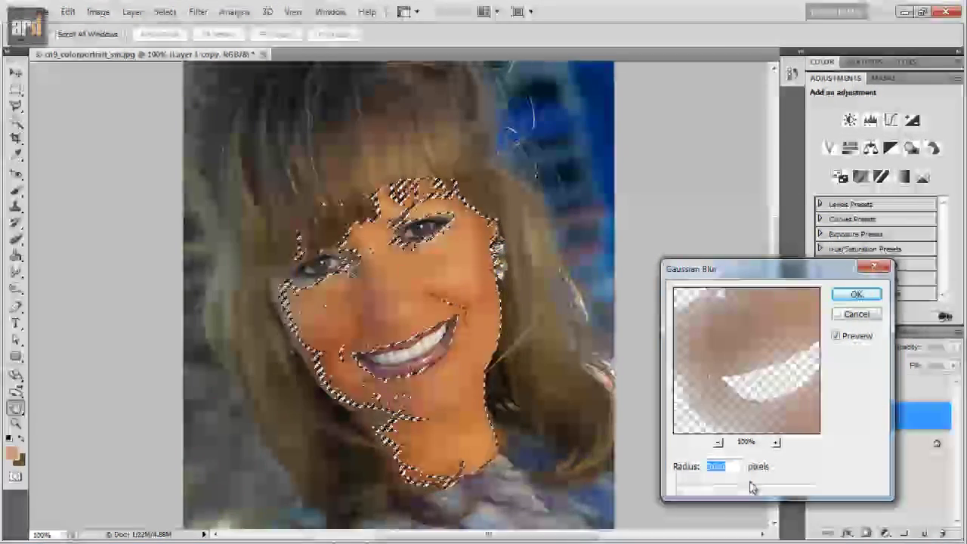
drag(749, 486, 683, 489)
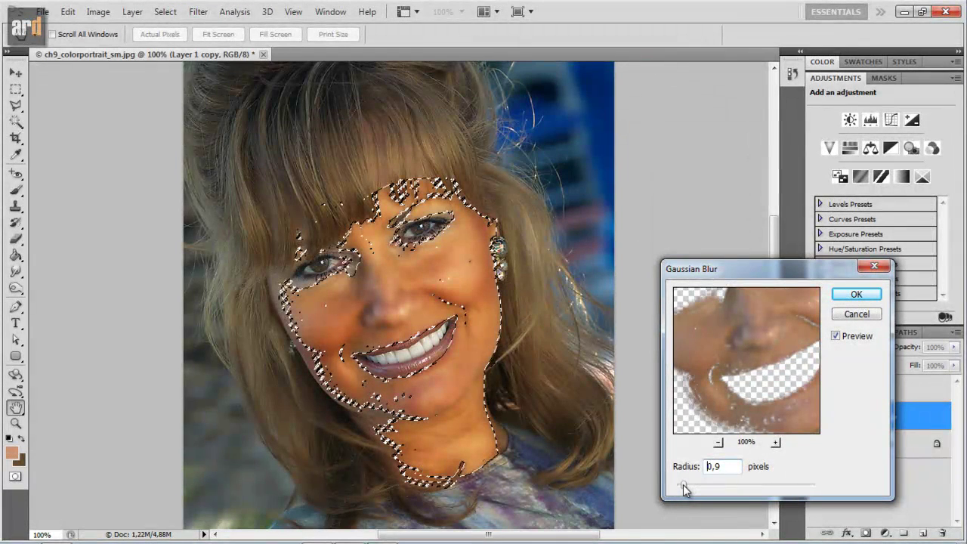
click(682, 488)
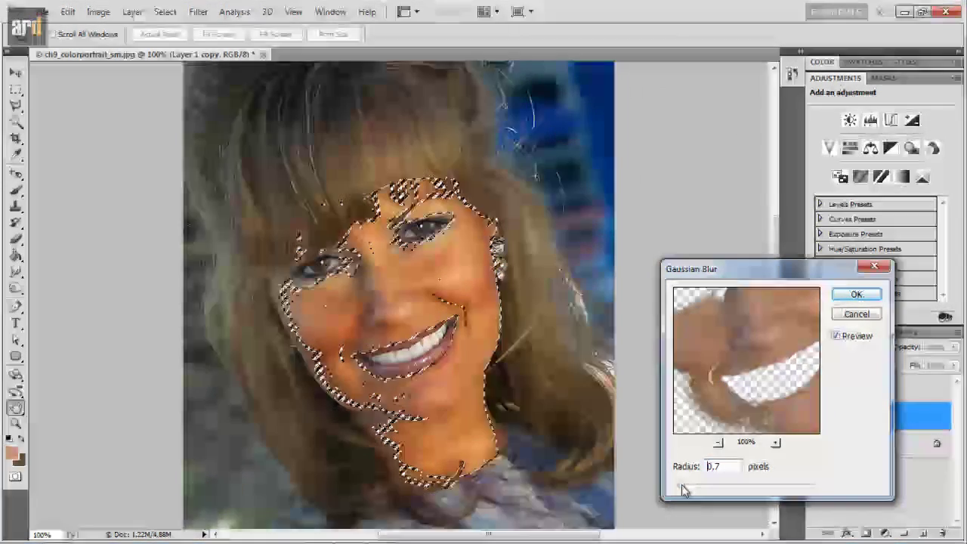
click(856, 295)
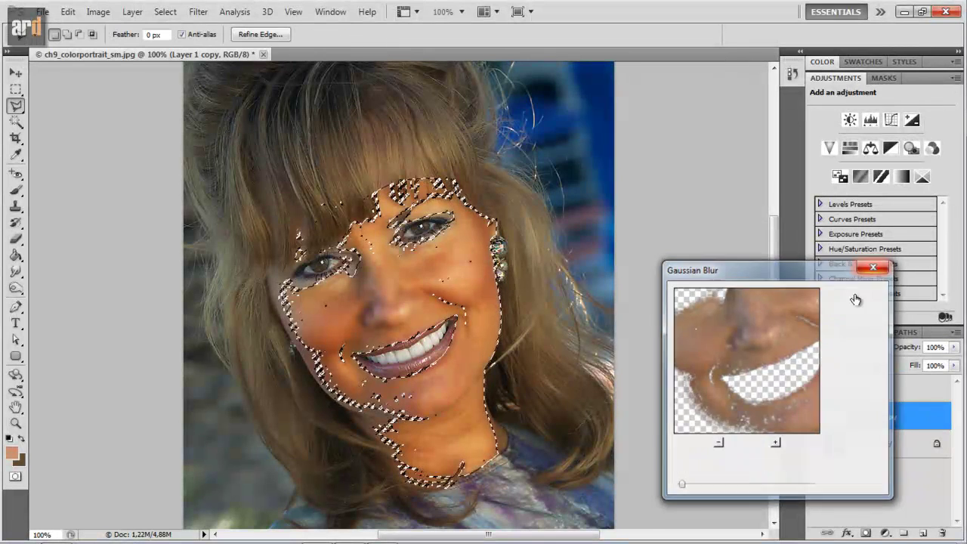
key(ctrl+d)
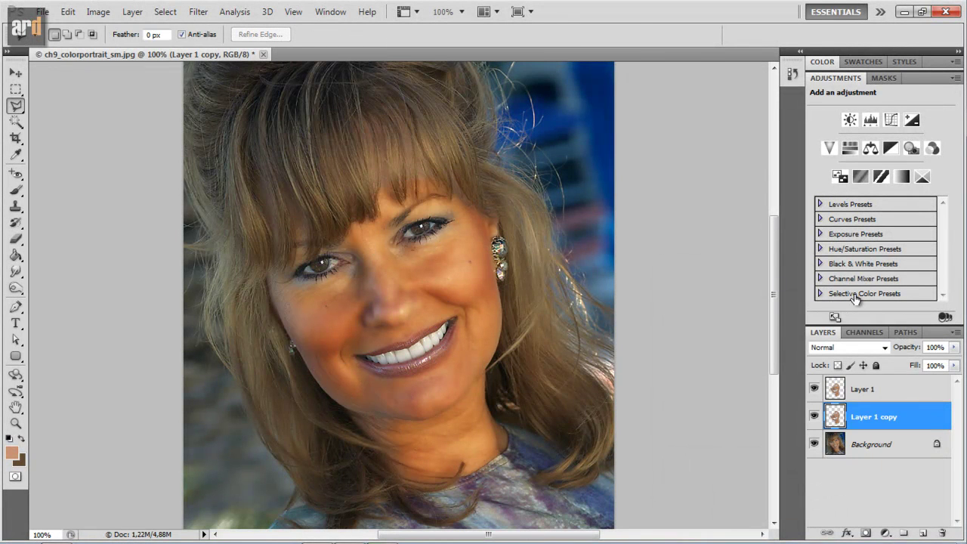
alt+click(814, 445)
alt+click(814, 445)
alt+click(815, 445)
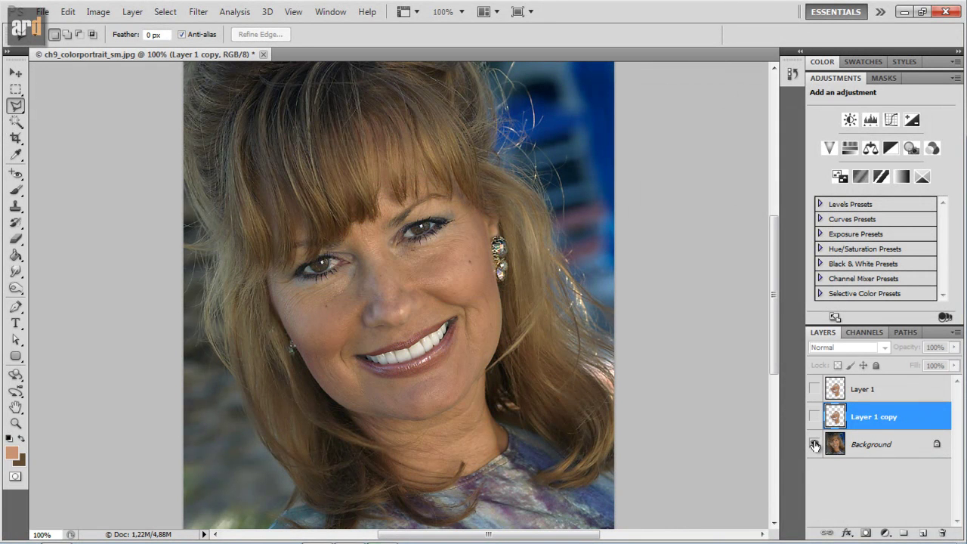
alt+click(814, 445)
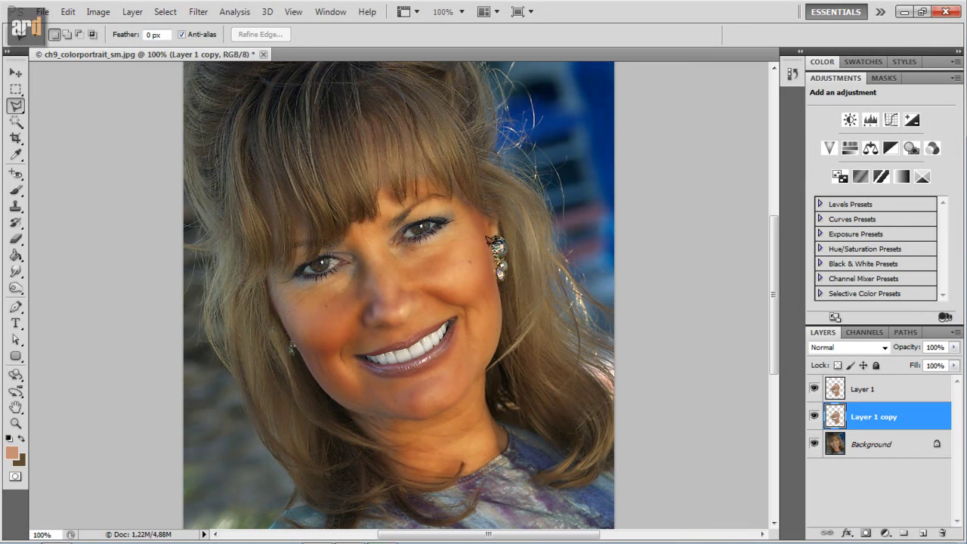
key(alt)
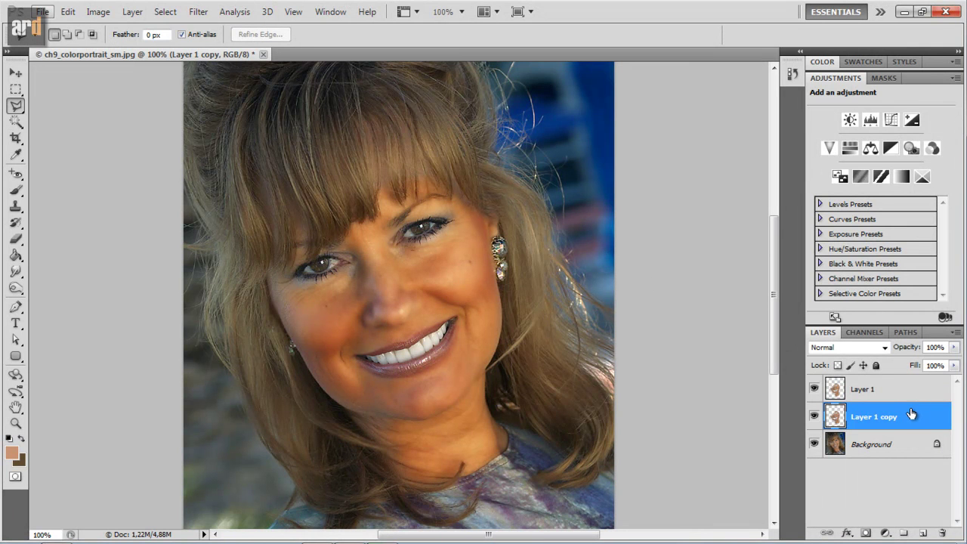